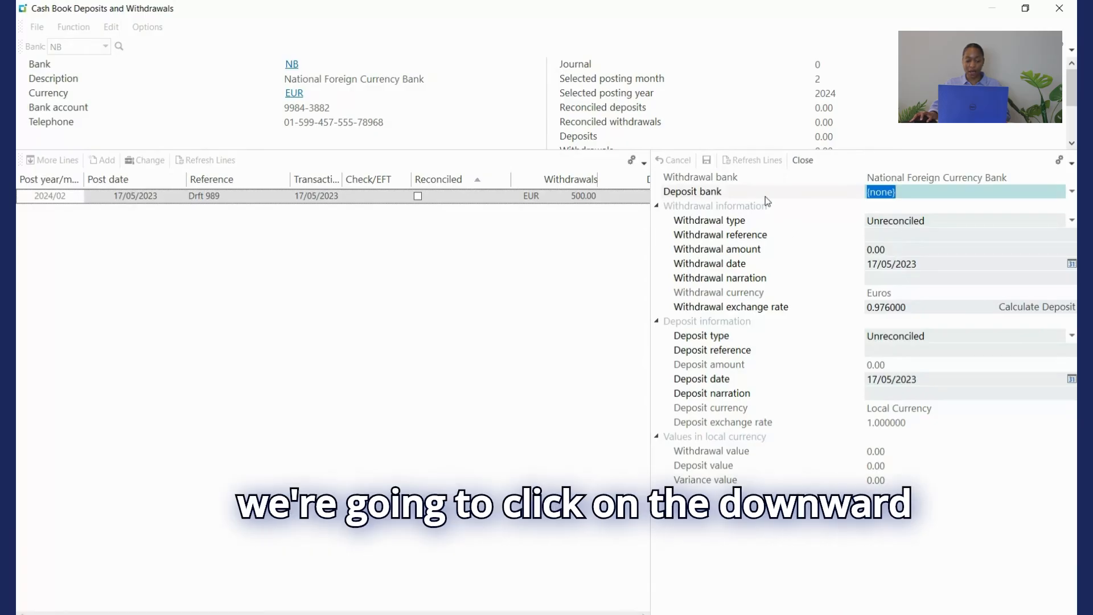
Step: Set the transfer's deposit bank to Global Bank and its withdrawal type to Unreconciled
{"action": "left_click", "coordinate": [1073, 193]}
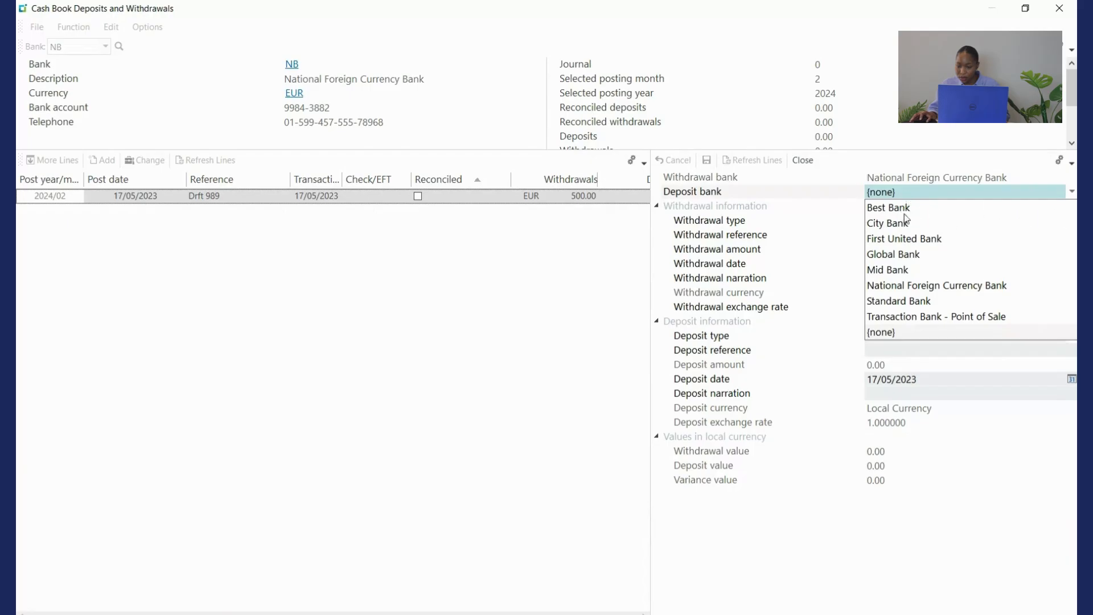
{"action": "left_click", "coordinate": [895, 239]}
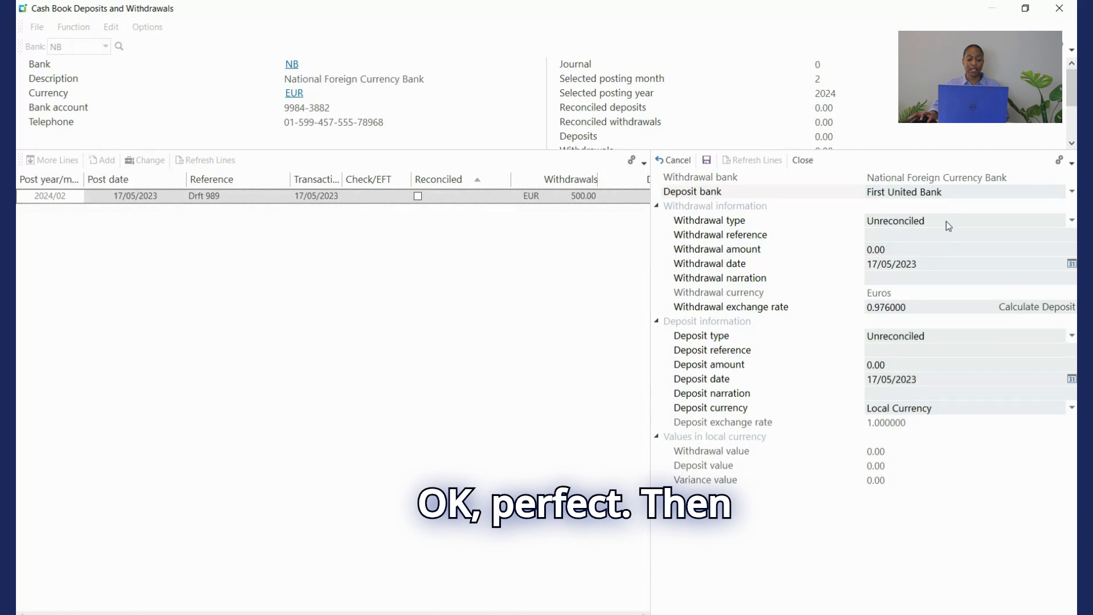
{"action": "left_click", "coordinate": [1072, 191]}
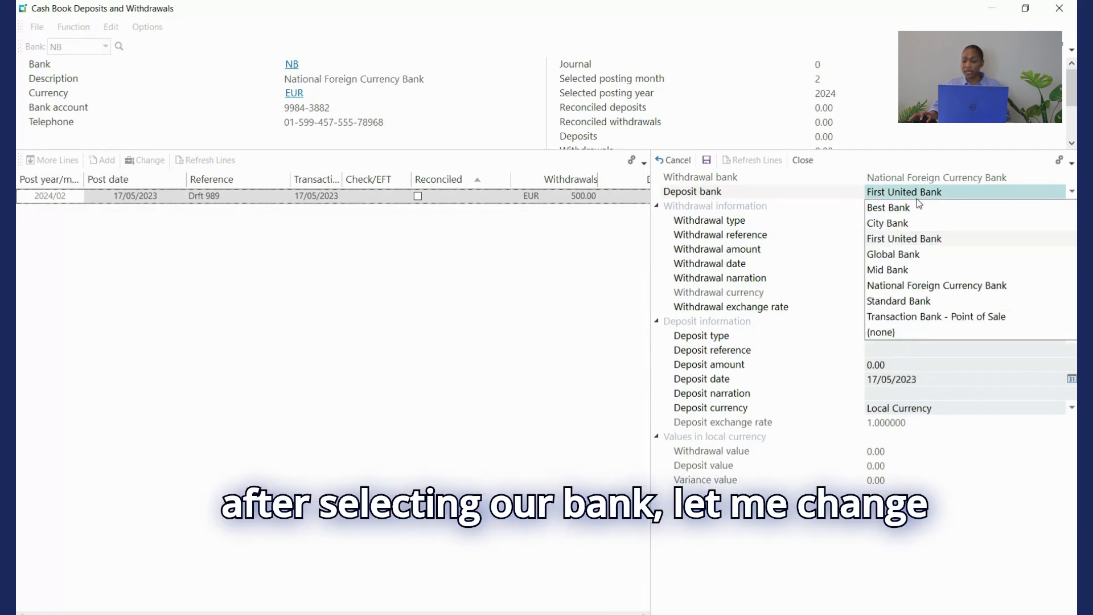
{"action": "left_click", "coordinate": [899, 255]}
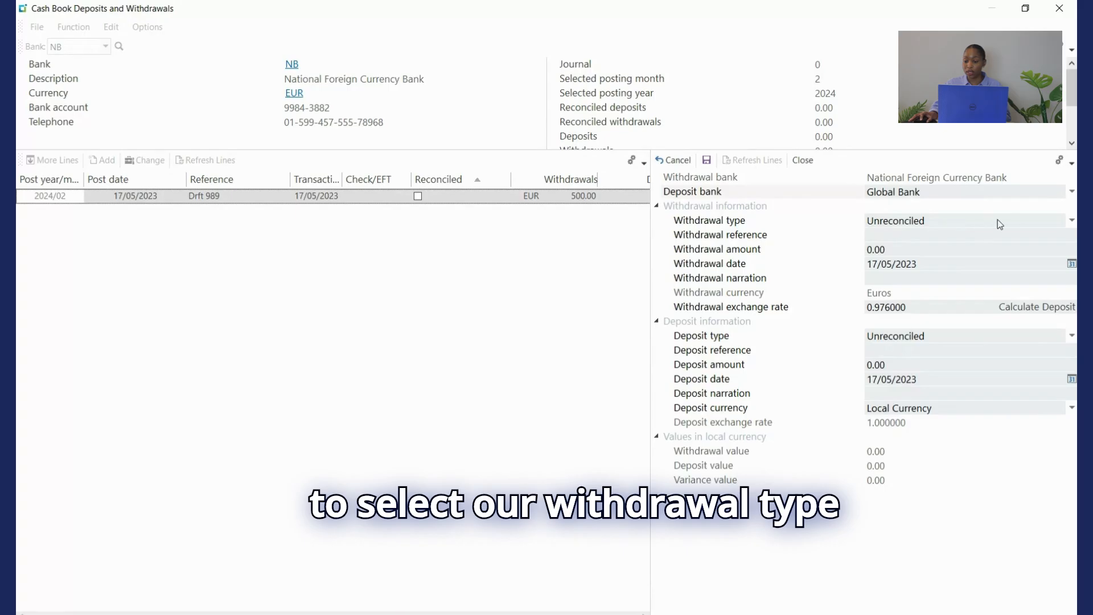
{"action": "left_click", "coordinate": [1073, 222]}
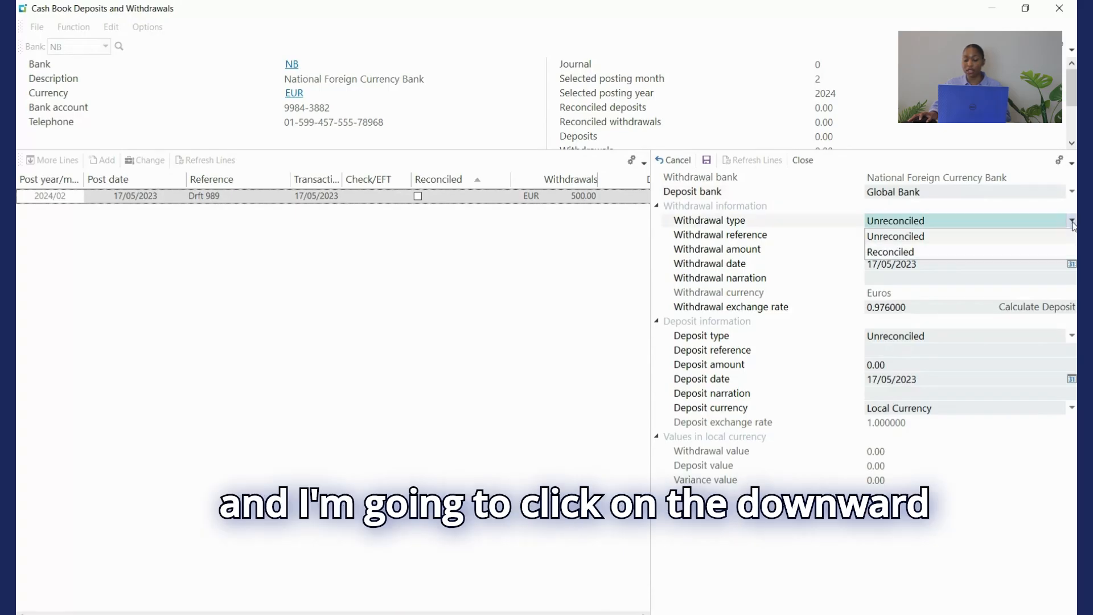
{"action": "left_click", "coordinate": [879, 237]}
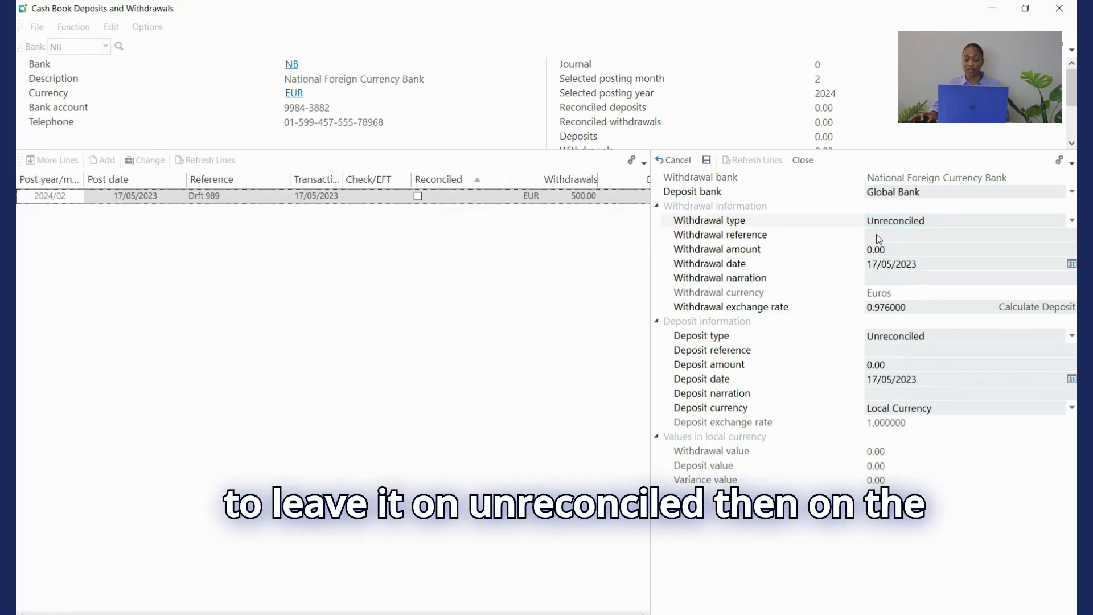
Step: Fill in the withdrawal information with reference FB 100, amount 200.00 and narration "GB unreconciled"
{"action": "left_click", "coordinate": [877, 235]}
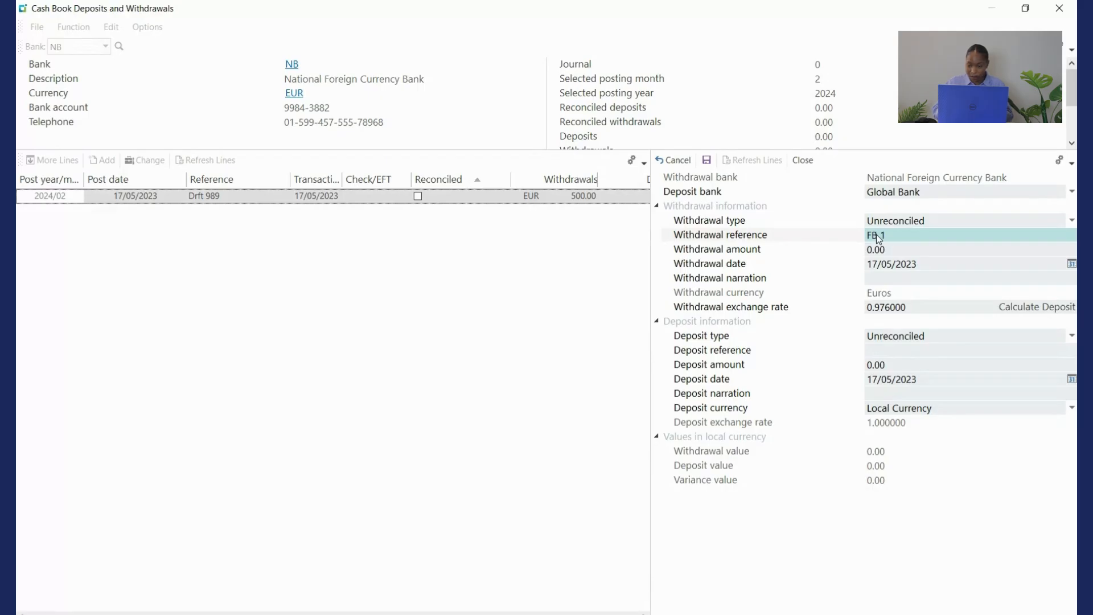
{"action": "type", "text": "FB 100"}
{"action": "key", "text": "Tab"}
{"action": "type", "text": "2"}
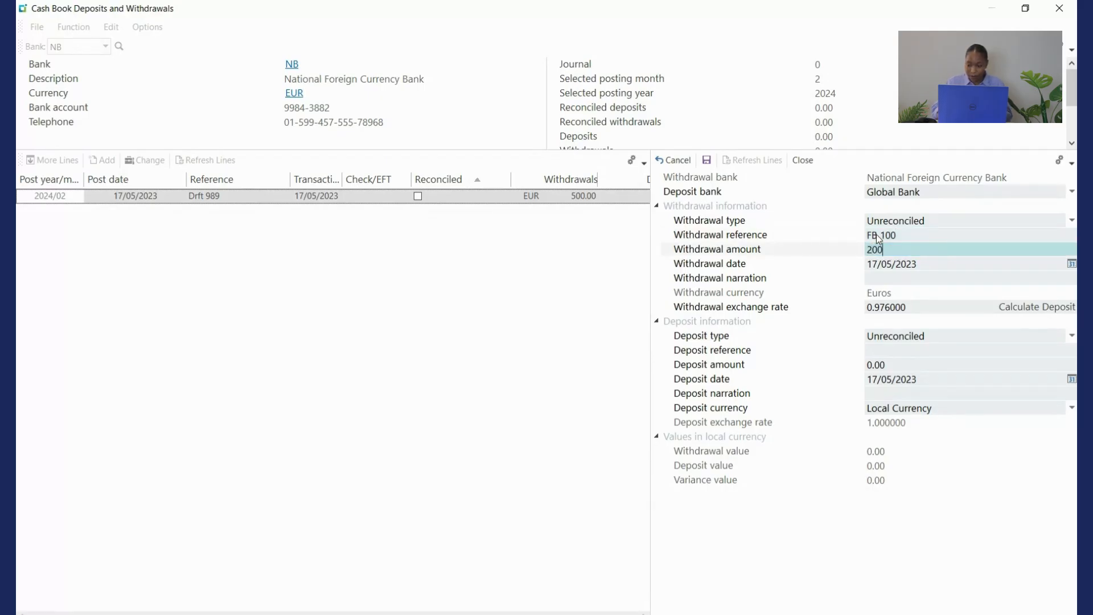
{"action": "key", "text": "Tab"}
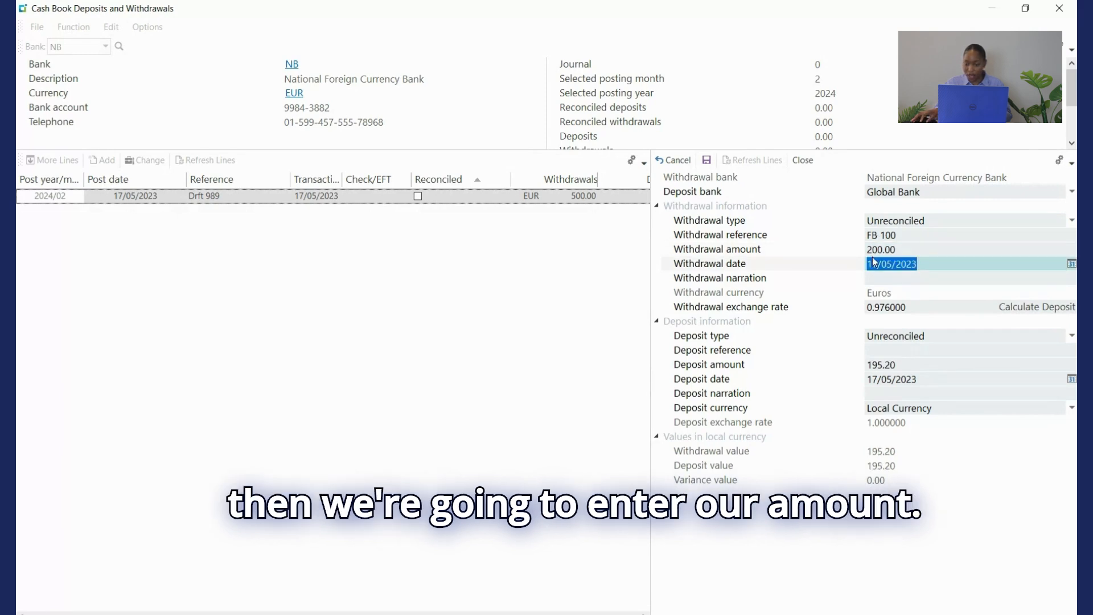
{"action": "left_click", "coordinate": [871, 284]}
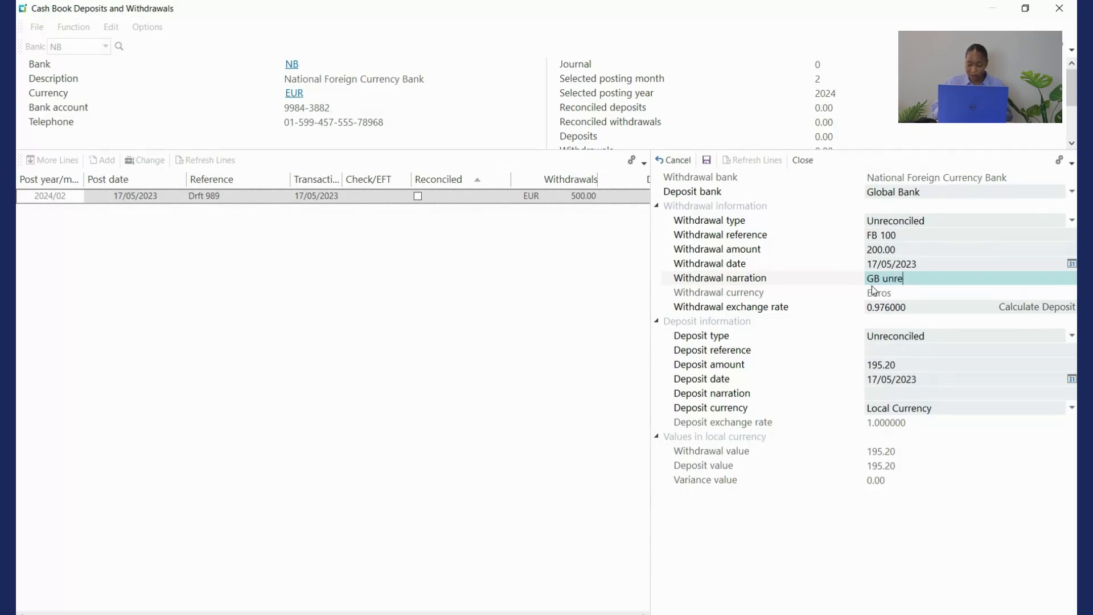
{"action": "type", "text": "conciled"}
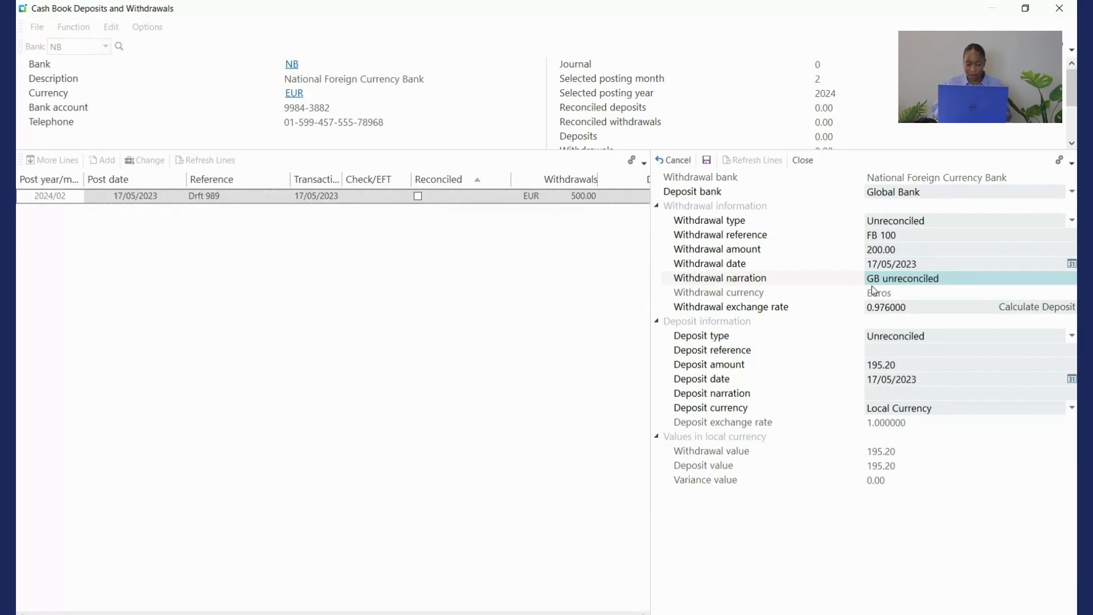
{"action": "key", "text": "Tab"}
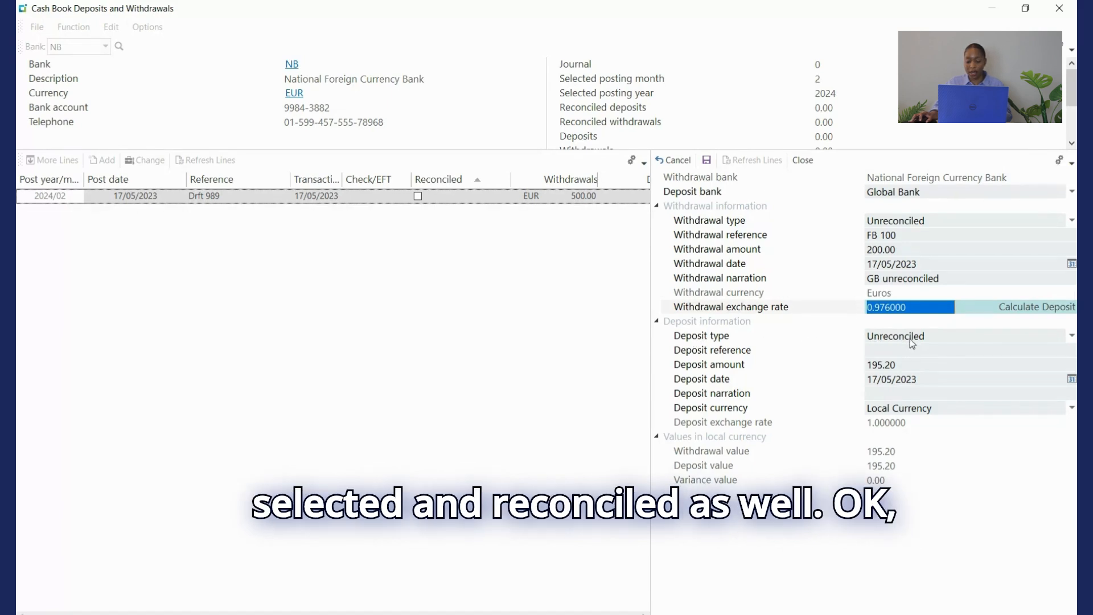
Step: Enter FB 100 as the deposit reference and save the bank transfer
{"action": "left_click", "coordinate": [873, 348]}
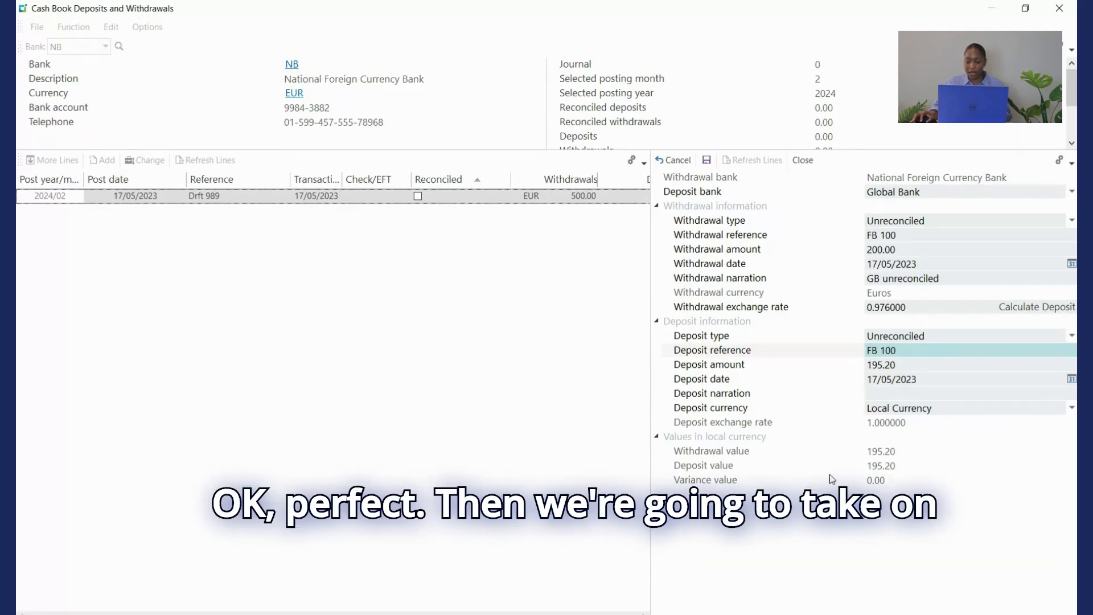
{"action": "left_click", "coordinate": [709, 165]}
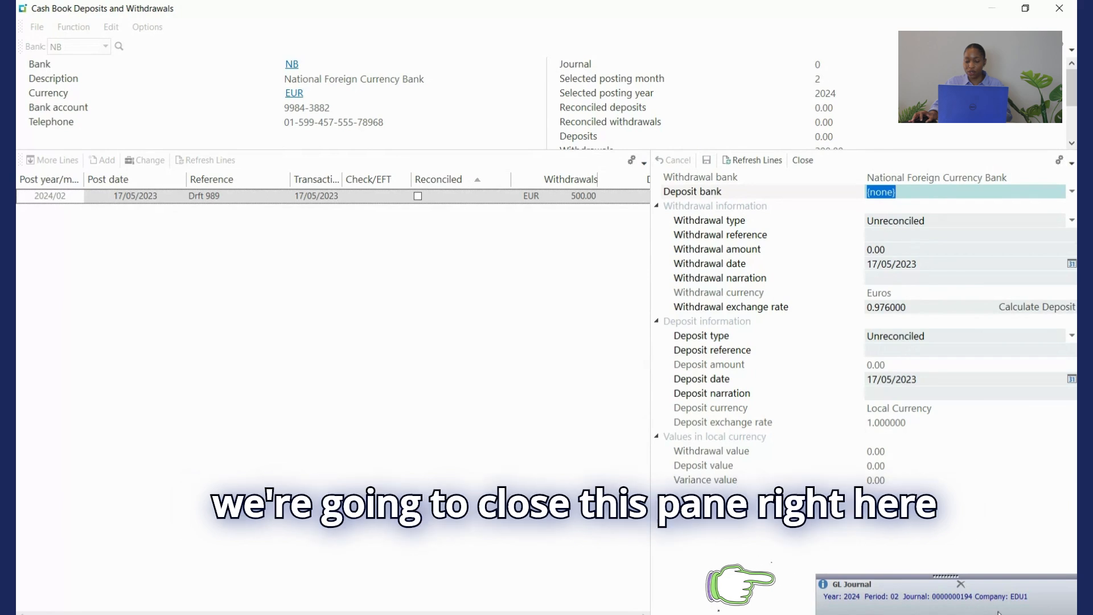
Step: Close the transfer entry form, check the FB 100 withdrawal line, and close the Cash Book Deposits and Withdrawals window
{"action": "left_click", "coordinate": [803, 160]}
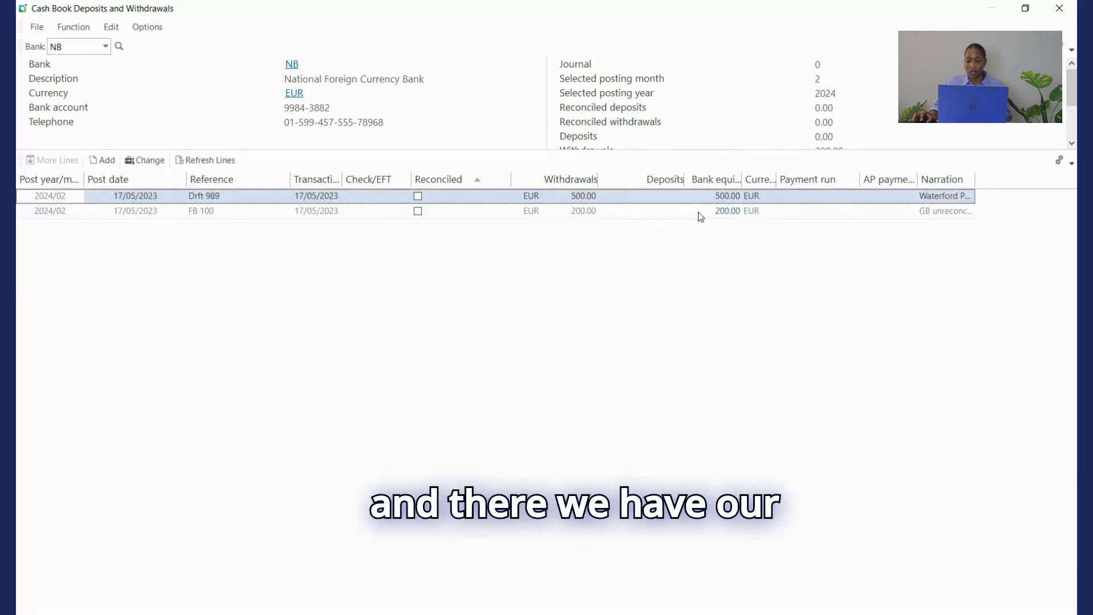
{"action": "left_click", "coordinate": [670, 215]}
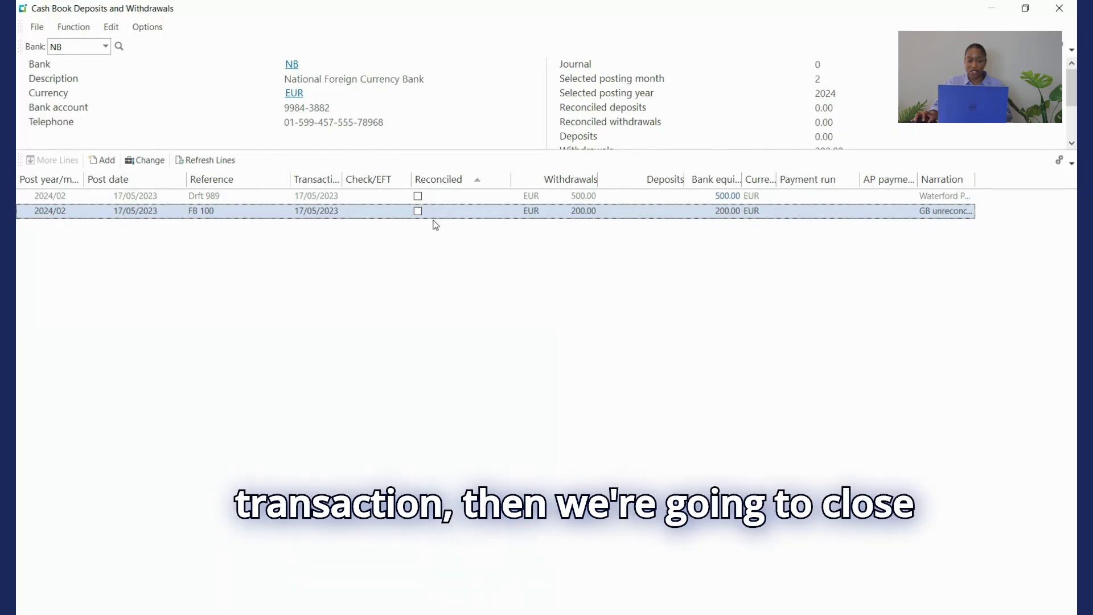
{"action": "left_click", "coordinate": [1070, 8]}
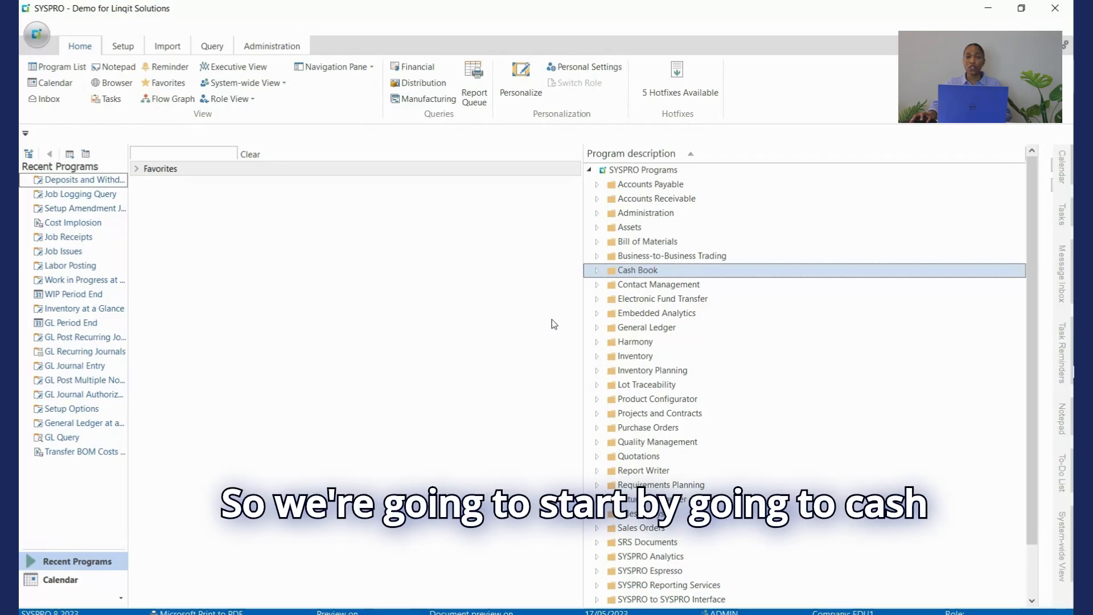
Step: Open the Deposits and Withdrawals program from Cash Book Transaction Processing and maximize its window
{"action": "left_click", "coordinate": [597, 271]}
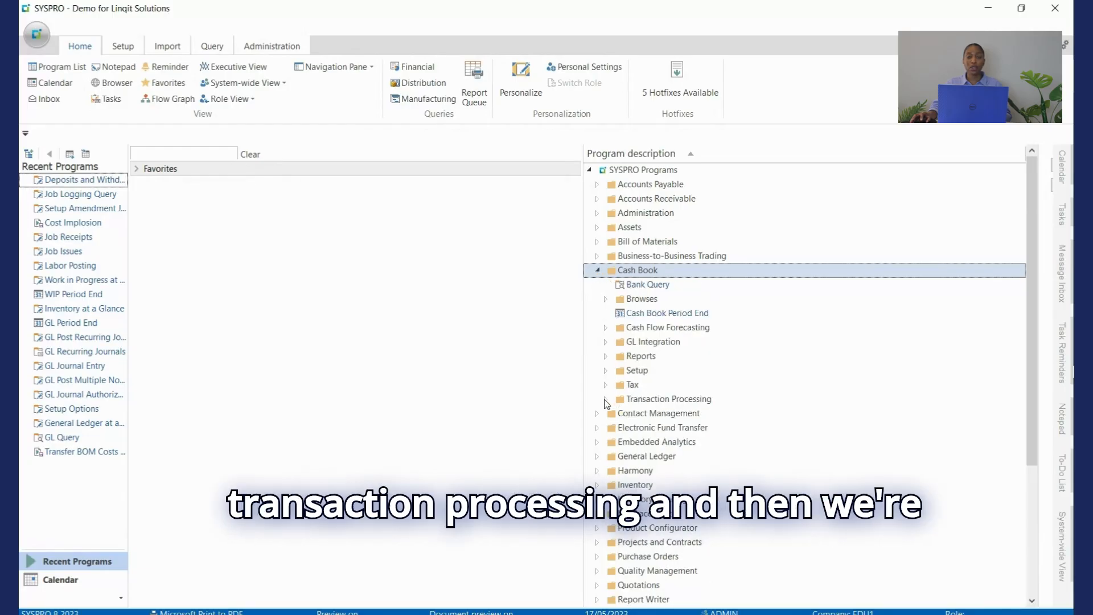
{"action": "left_click", "coordinate": [606, 401]}
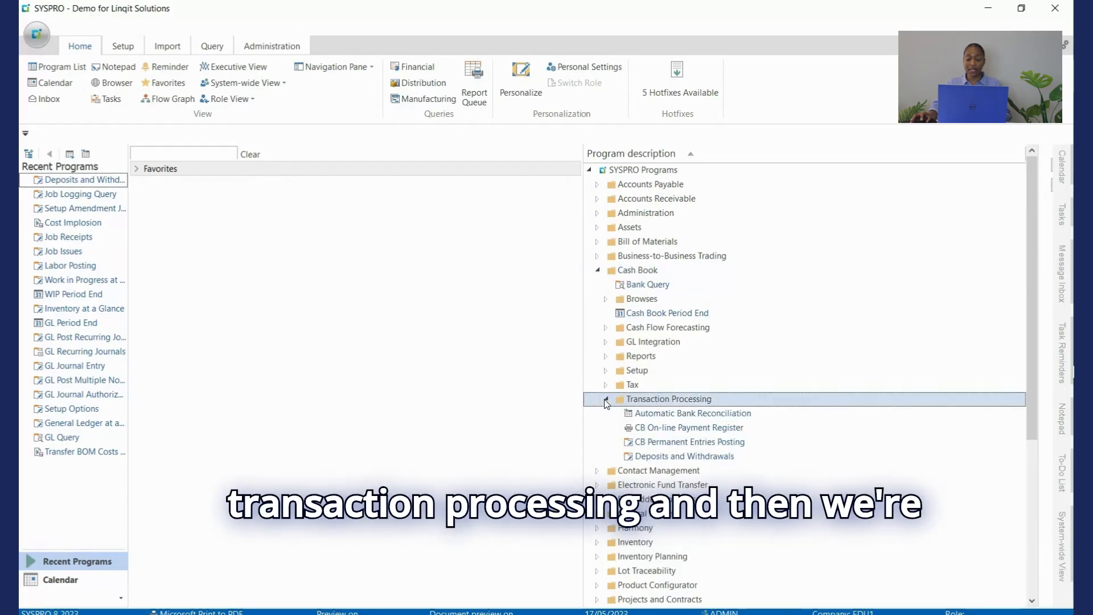
{"action": "double_click", "coordinate": [653, 458]}
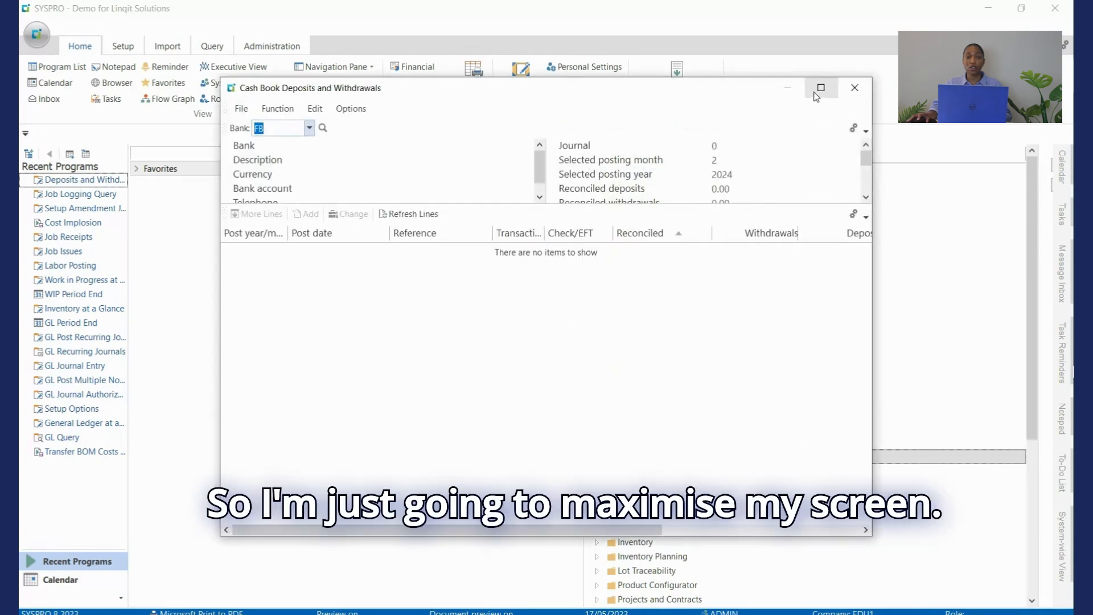
{"action": "left_click", "coordinate": [821, 88]}
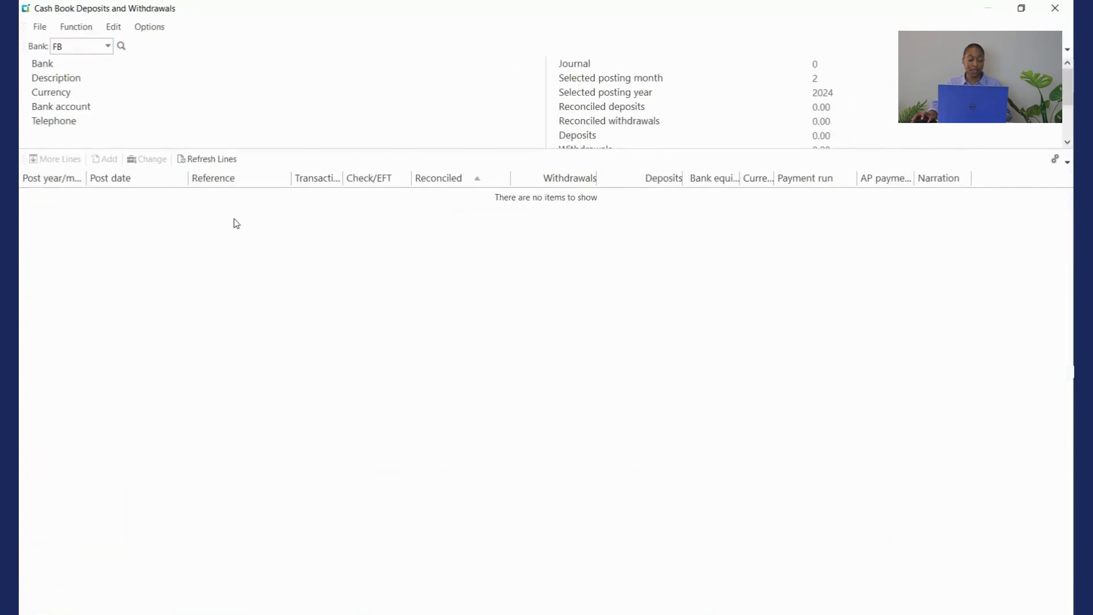
Step: Load bank FB and add a new transaction of type Withdrawal - Unreconciled
{"action": "left_click", "coordinate": [79, 46]}
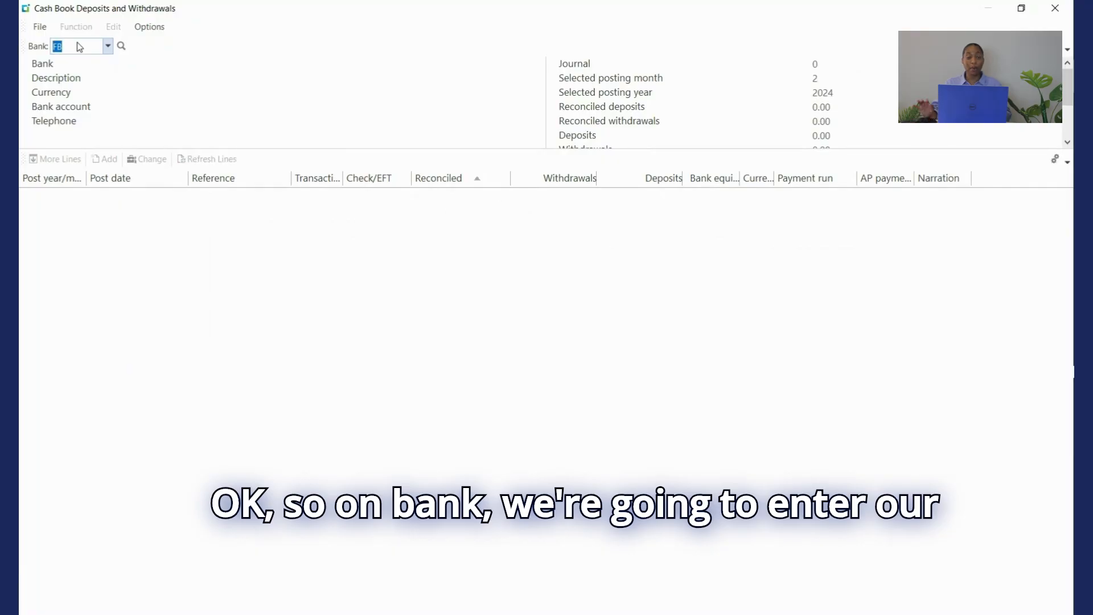
{"action": "key", "text": "Tab"}
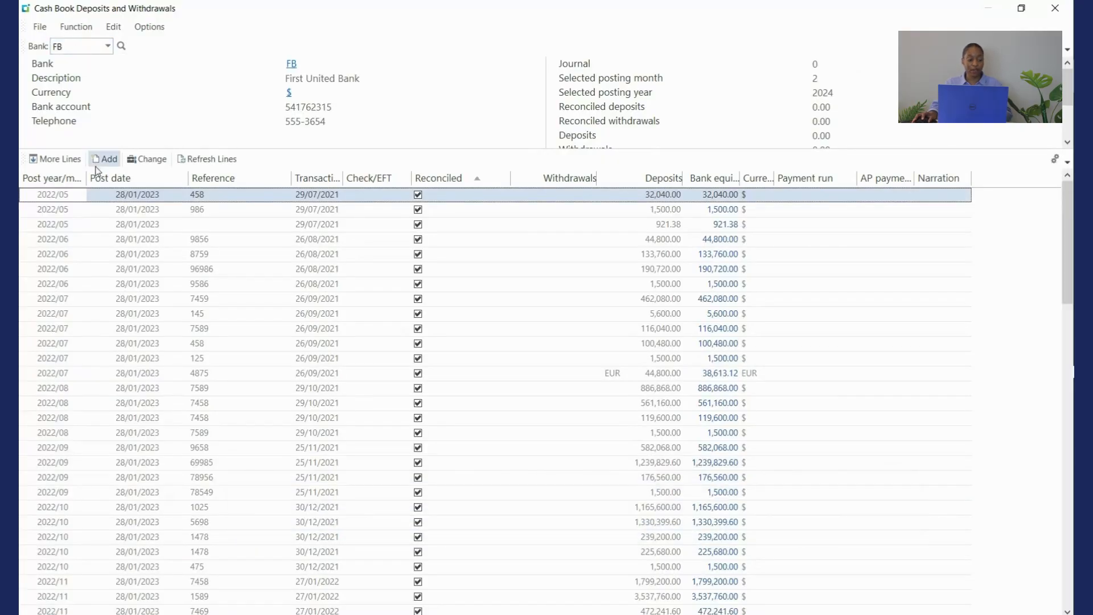
{"action": "left_click", "coordinate": [106, 159]}
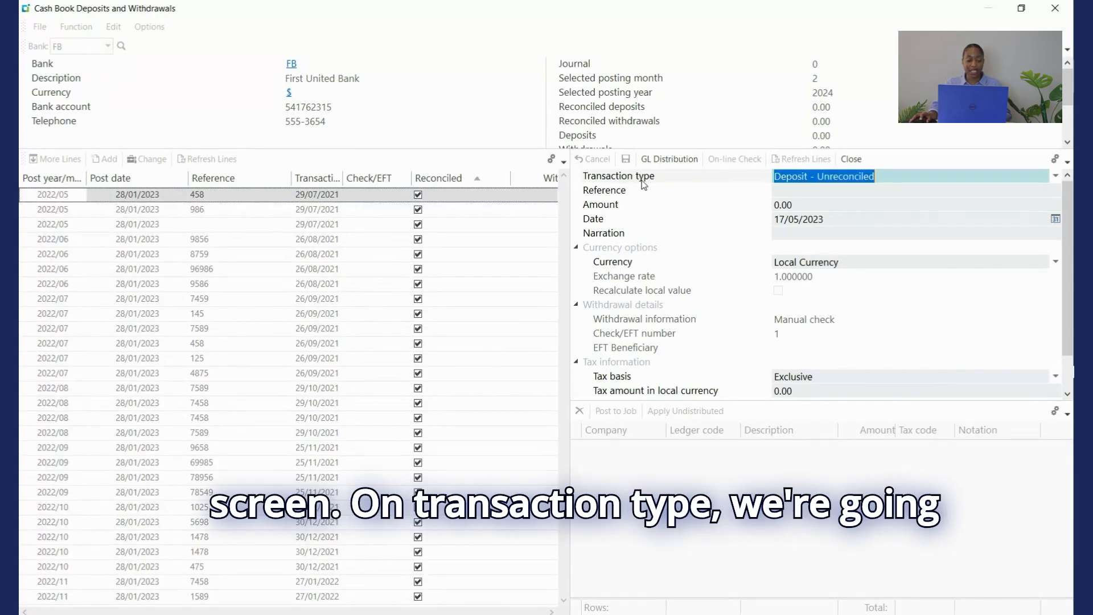
{"action": "left_click", "coordinate": [1057, 177]}
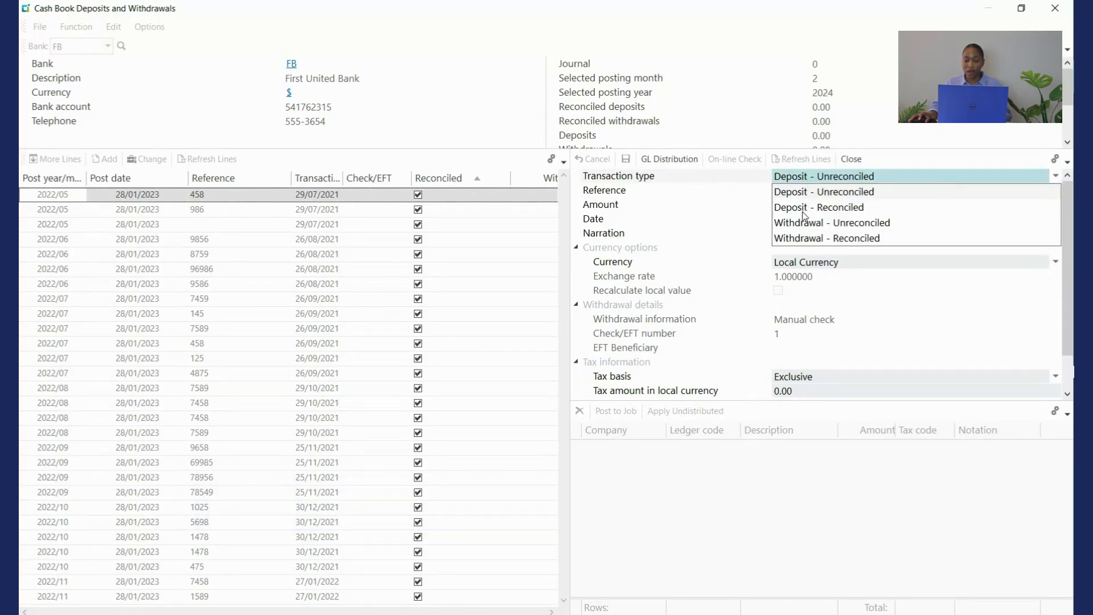
{"action": "left_click", "coordinate": [869, 225]}
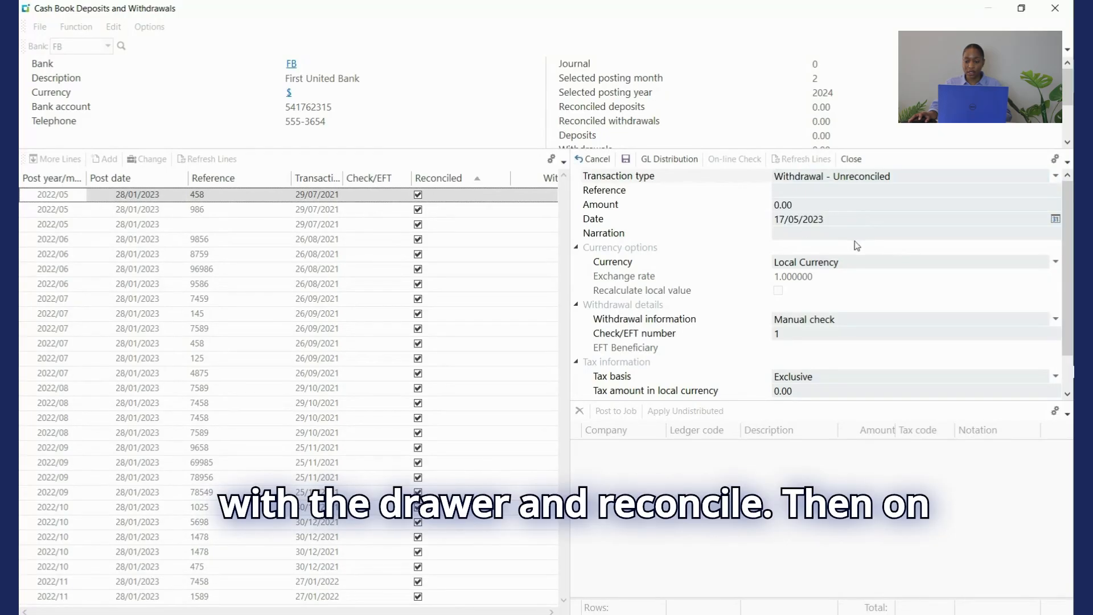
Step: Enter TFS30 as the withdrawal's reference and 1,075.00 as its amount
{"action": "left_click", "coordinate": [792, 188]}
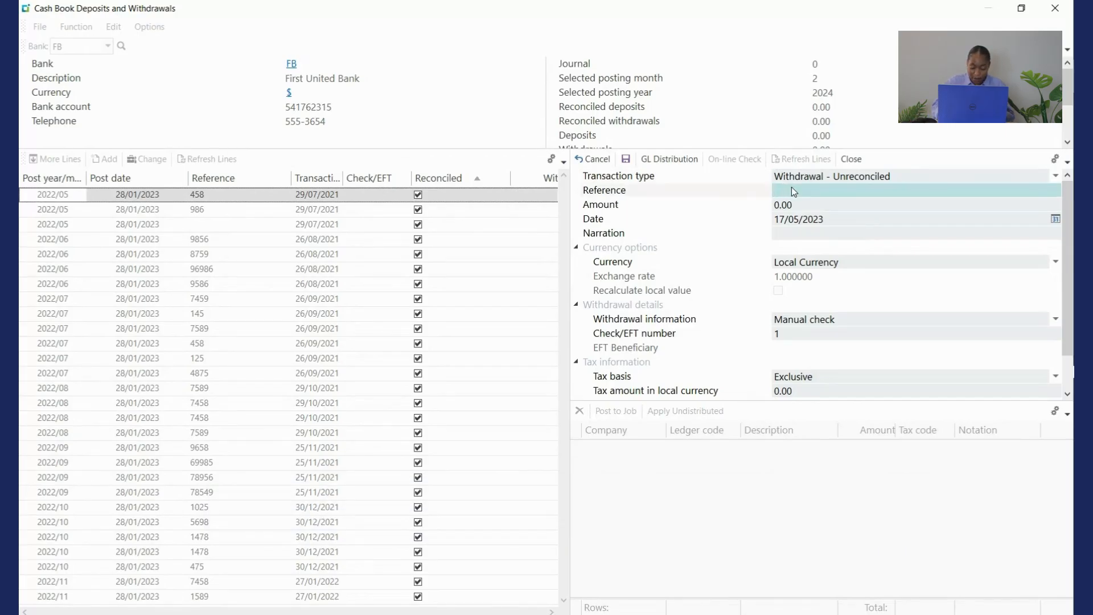
{"action": "type", "text": "TFS1"}
{"action": "type", "text": "30"}
{"action": "key", "text": "Tab"}
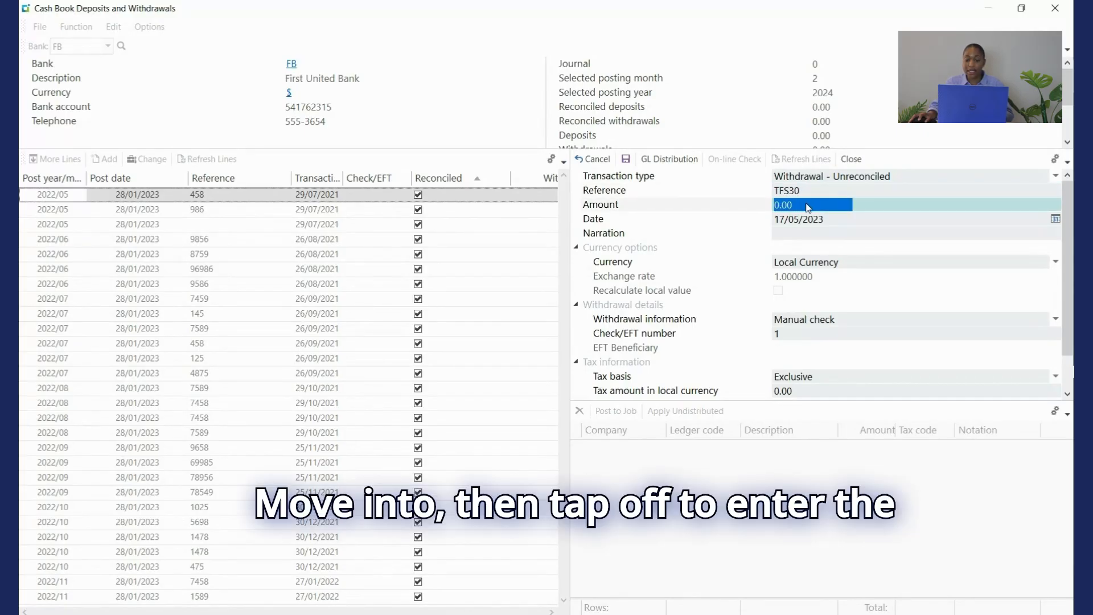
{"action": "type", "text": "1075"}
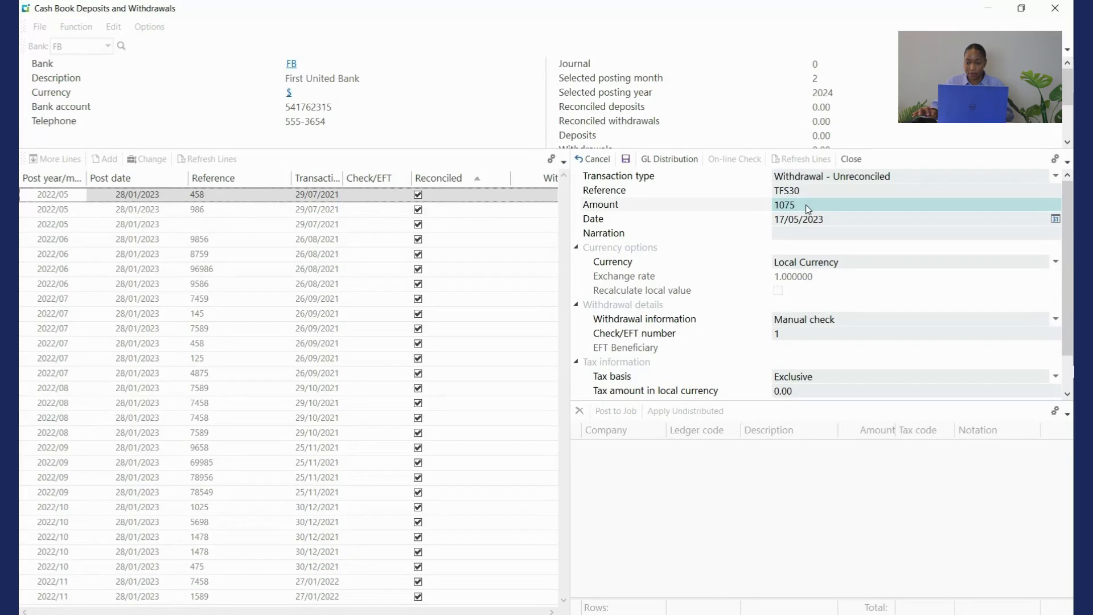
{"action": "key", "text": "Tab"}
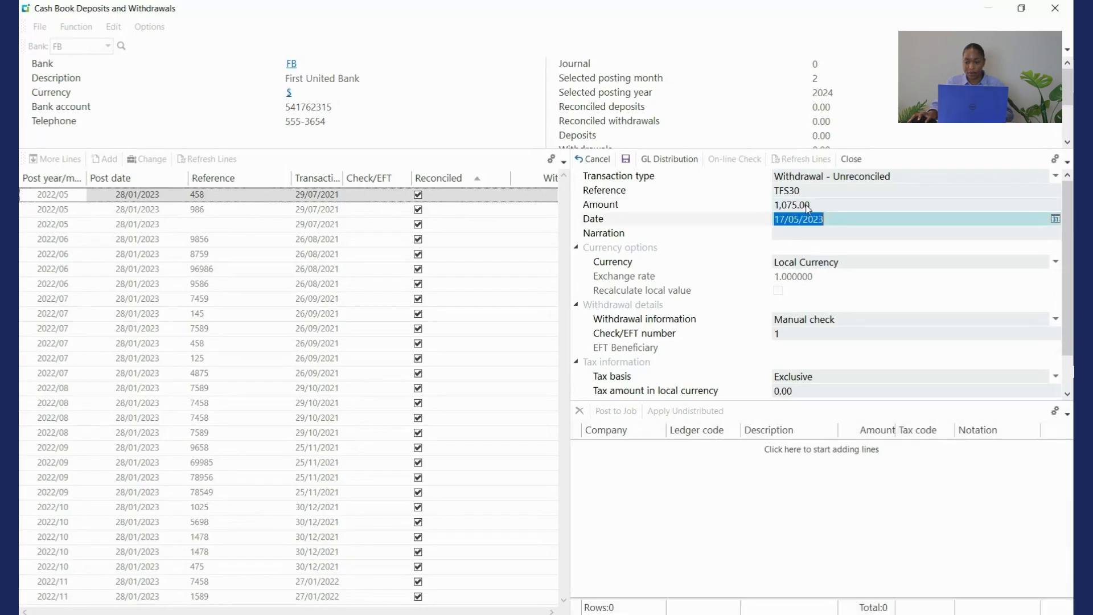
Step: Set the withdrawal's narration to "Flowers" and its withdrawal information to EFT Transaction
{"action": "left_click", "coordinate": [800, 237]}
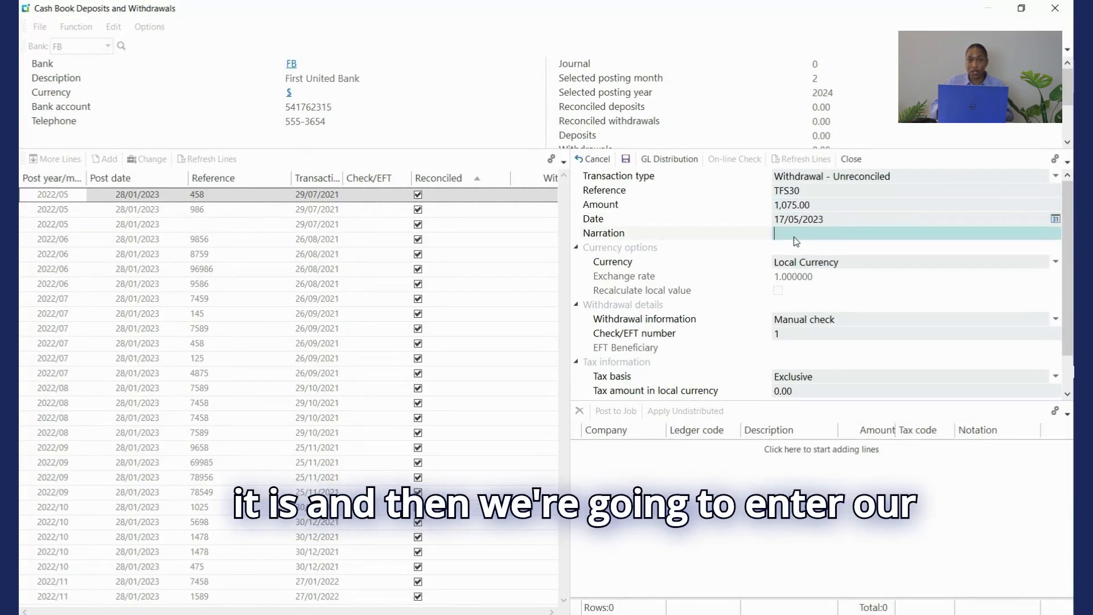
{"action": "type", "text": "f"}
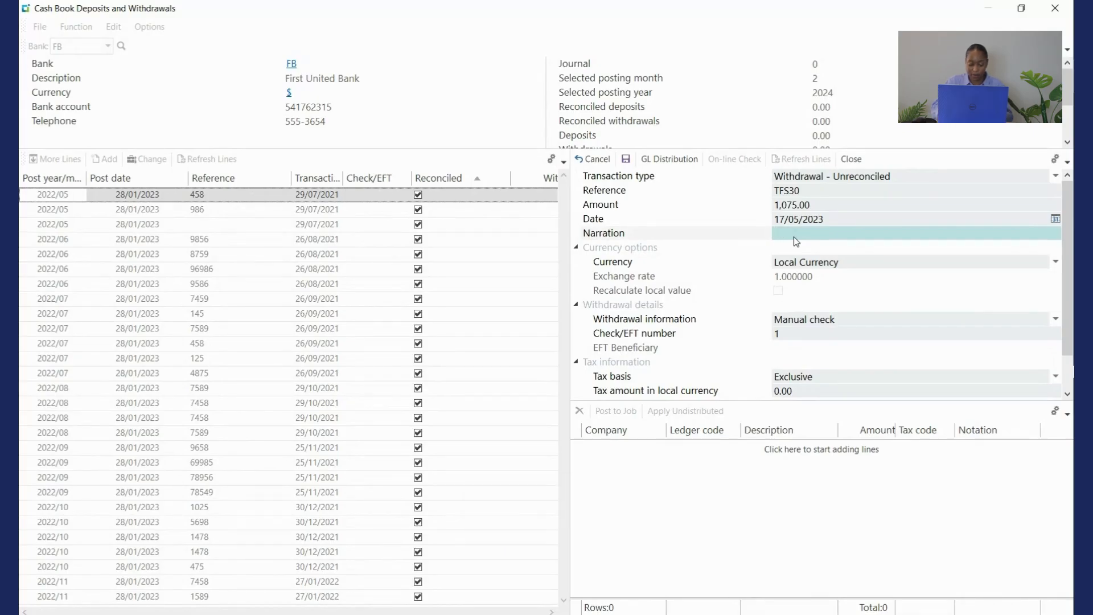
{"action": "type", "text": "Flowers"}
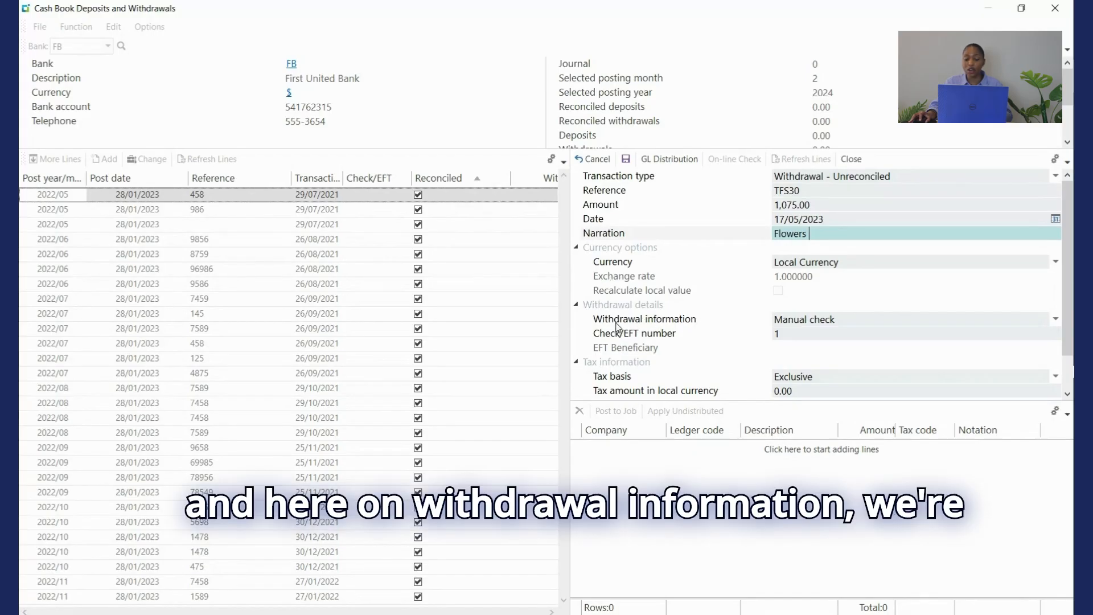
{"action": "left_click", "coordinate": [1056, 320]}
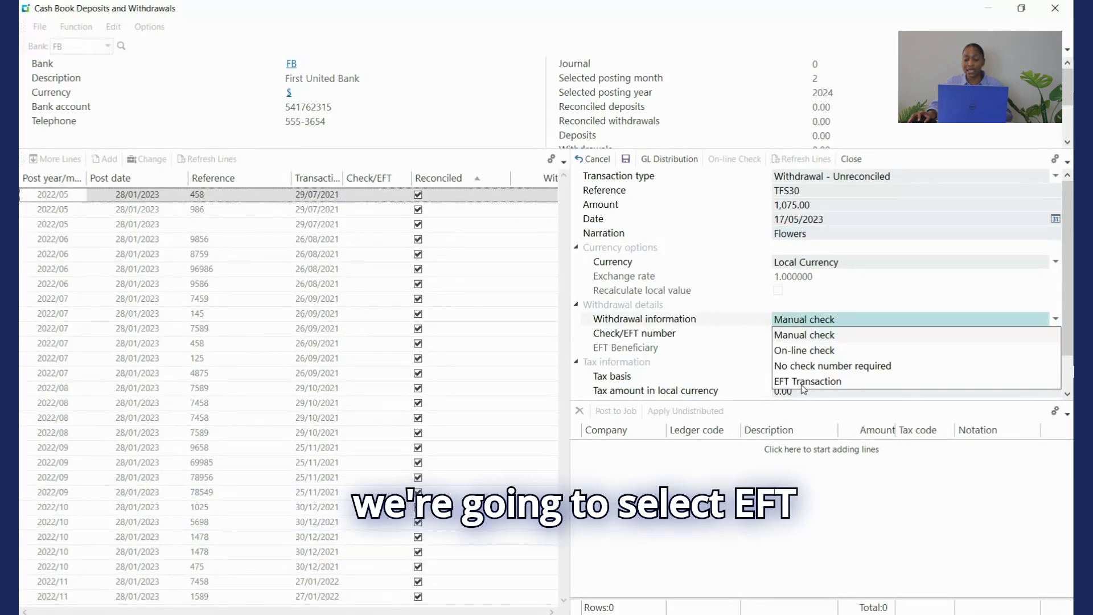
{"action": "left_click", "coordinate": [804, 382]}
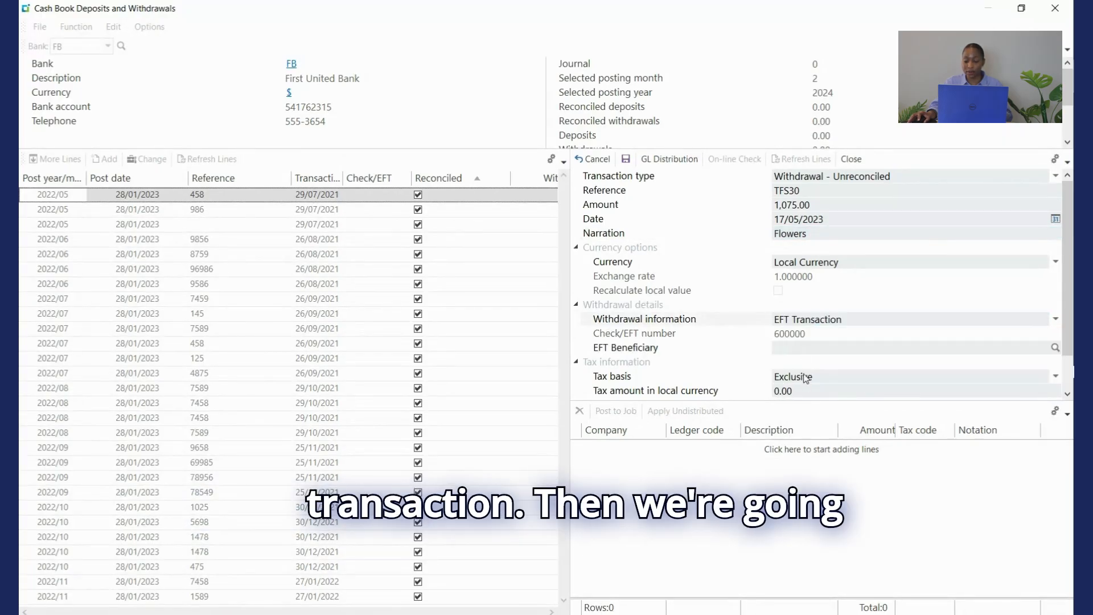
Step: Choose The Flower Shop as the withdrawal's EFT beneficiary
{"action": "left_click", "coordinate": [784, 351]}
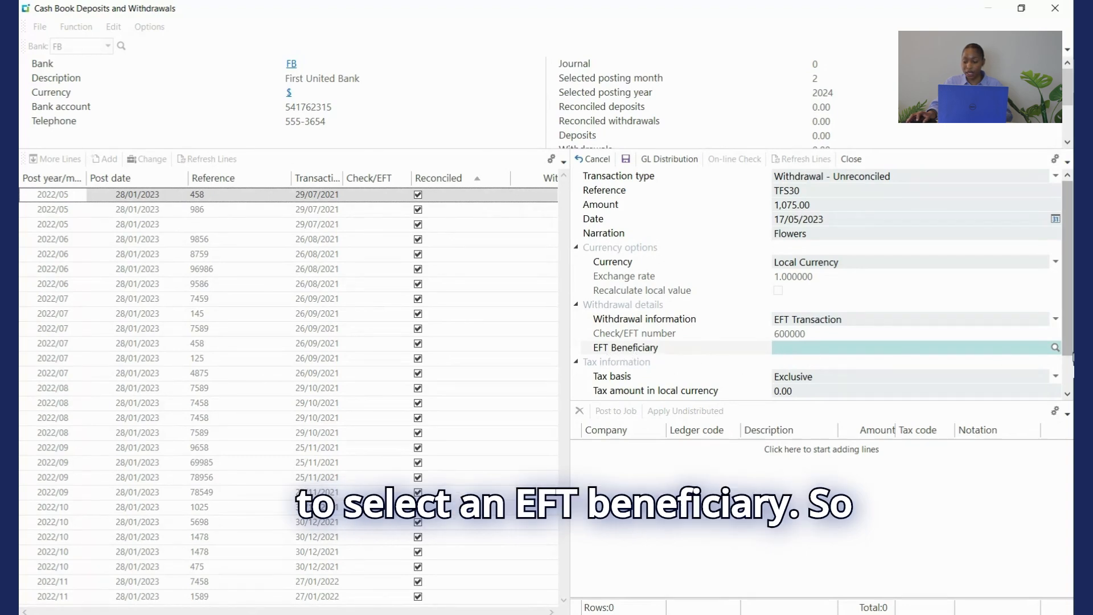
{"action": "left_click", "coordinate": [1056, 348]}
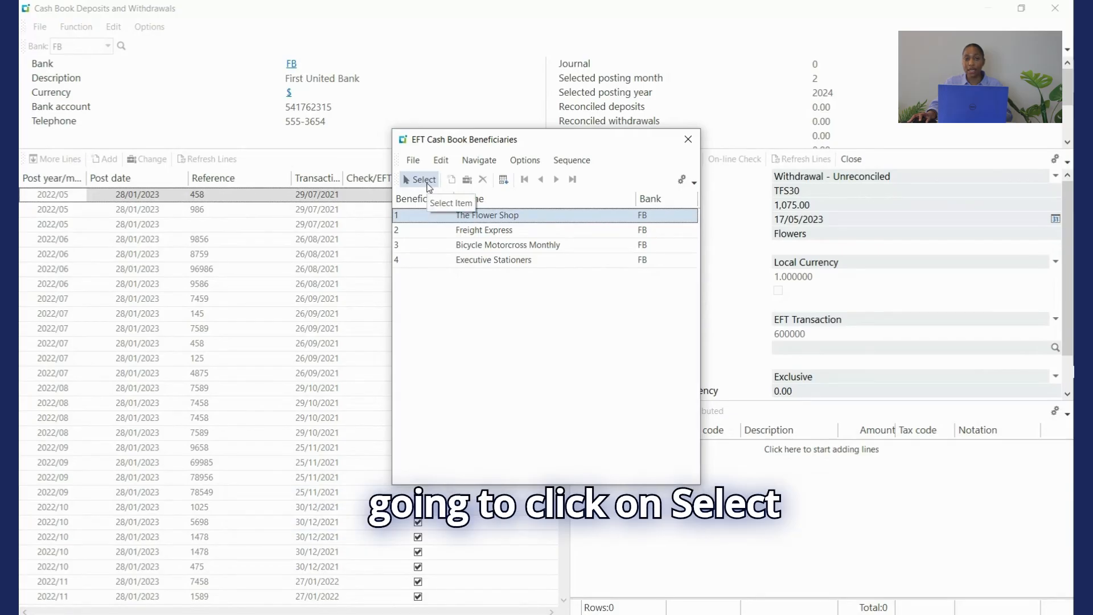
{"action": "left_click", "coordinate": [422, 179]}
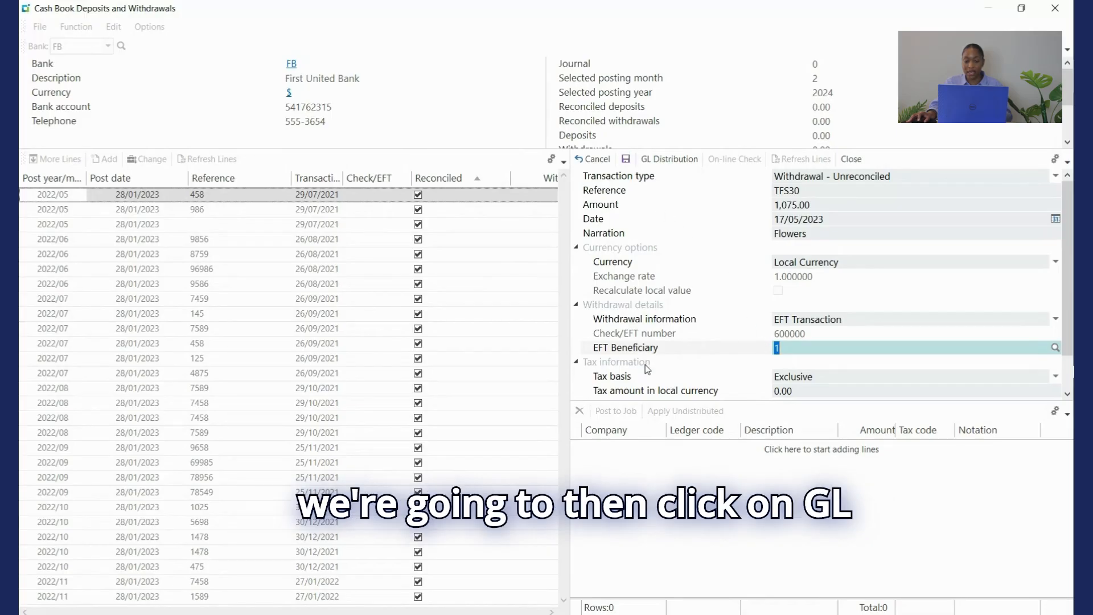
Step: Distribute the withdrawal to ledger code 10-6210 in the GL distribution and apply the undistributed amount
{"action": "left_click", "coordinate": [668, 162]}
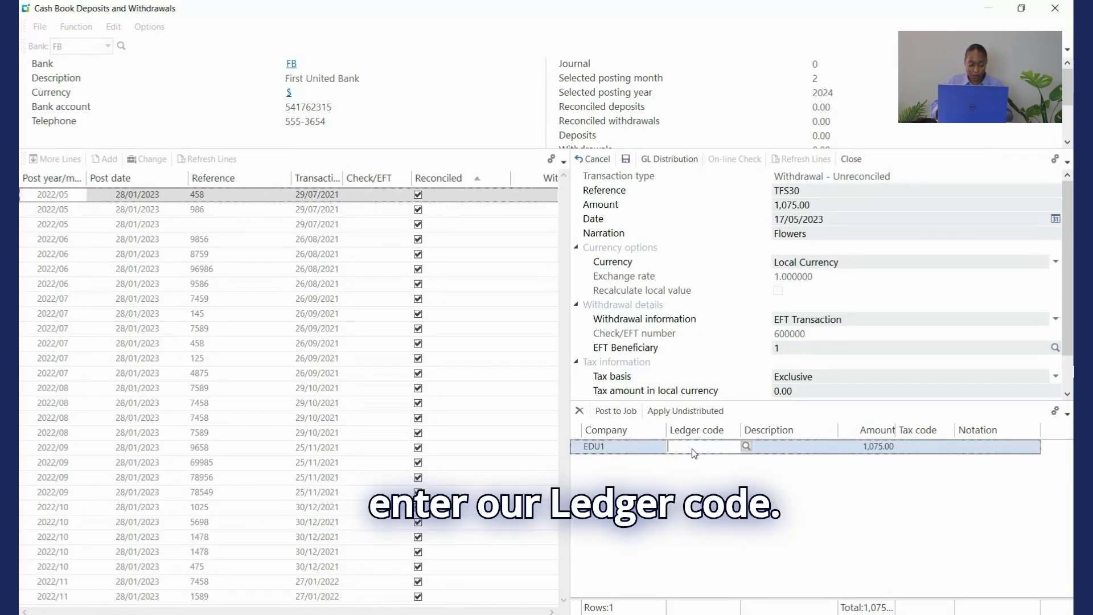
{"action": "type", "text": "10-"}
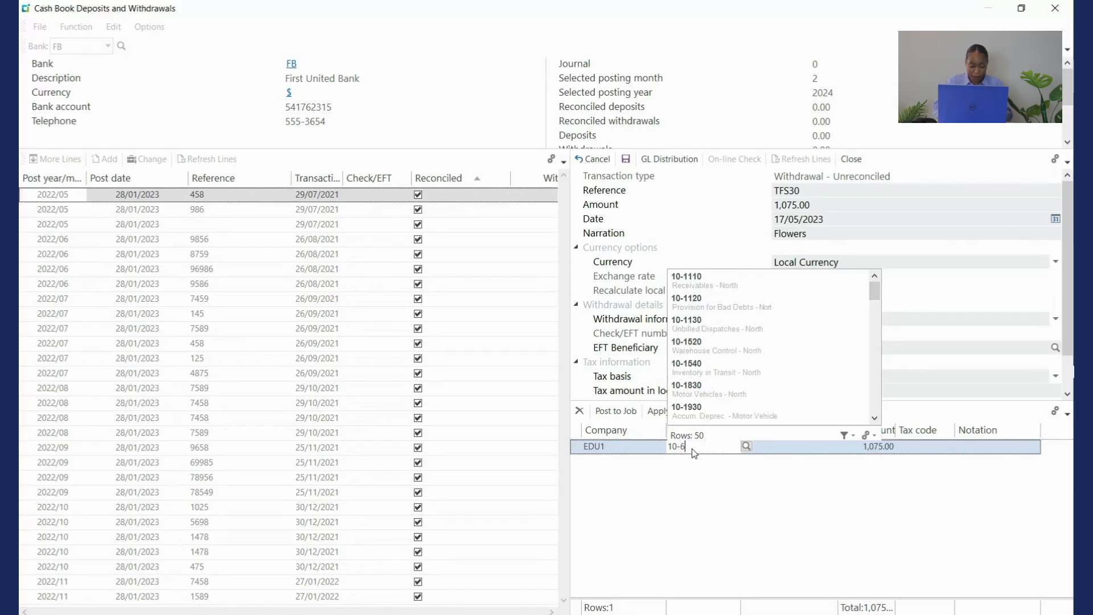
{"action": "type", "text": "6210"}
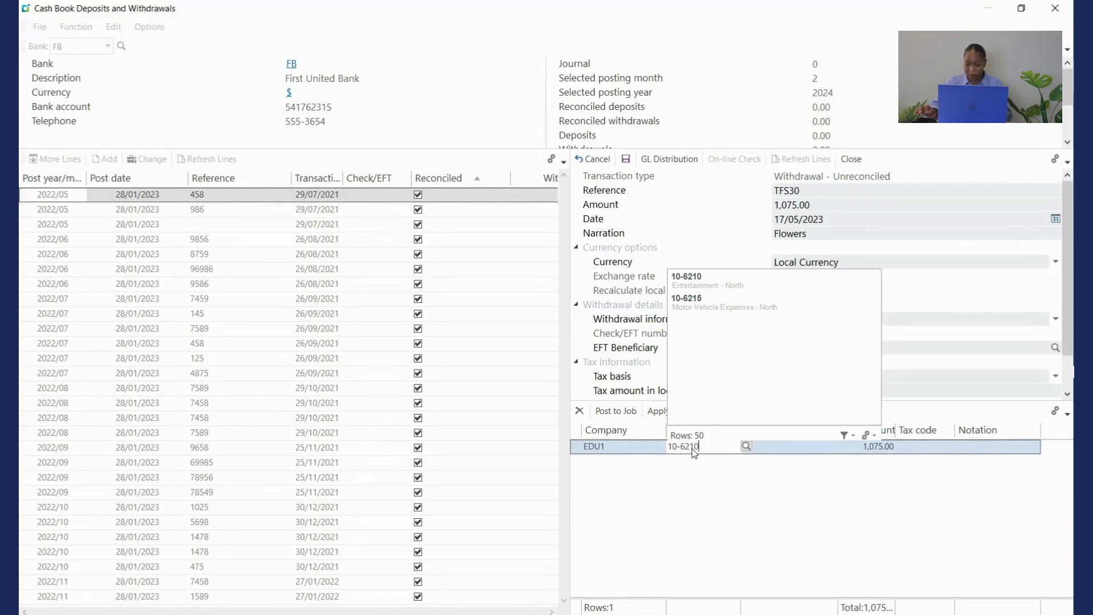
{"action": "key", "text": "Tab"}
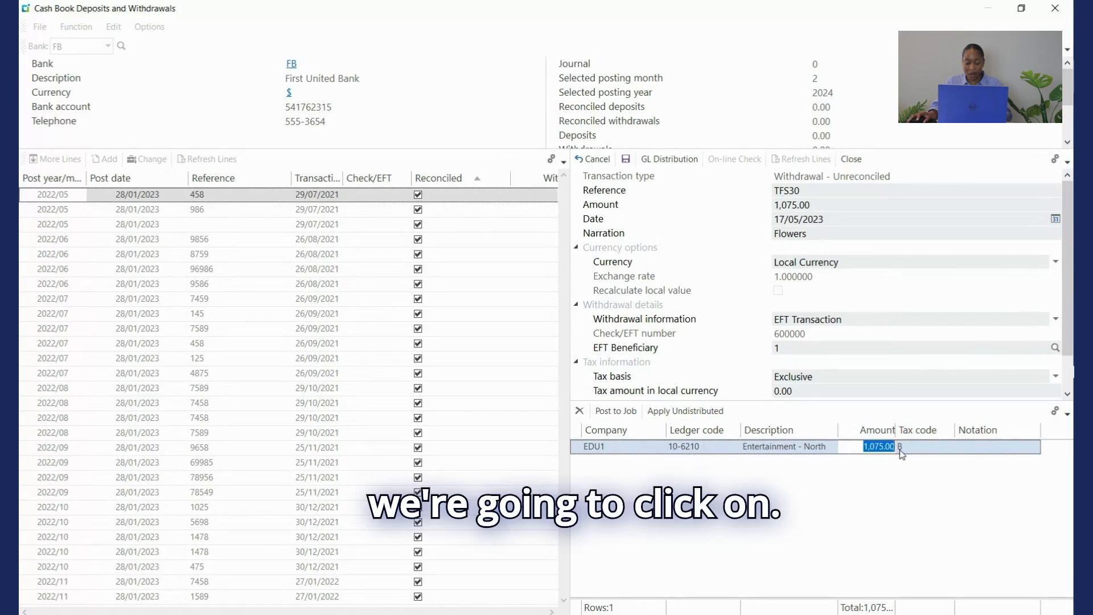
{"action": "left_click", "coordinate": [672, 415]}
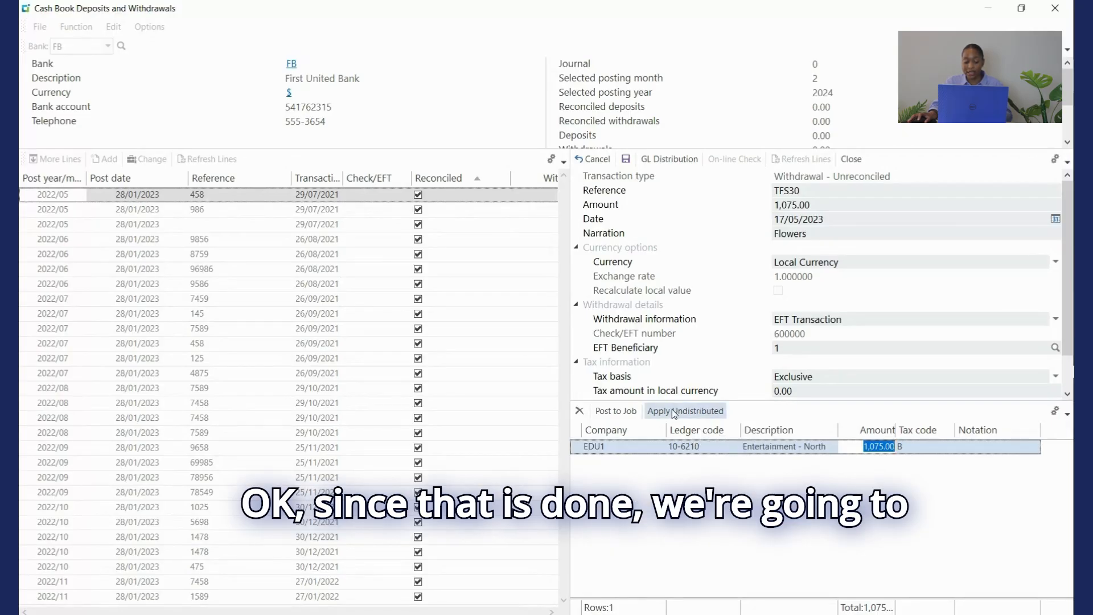
Step: Save the flowers withdrawal, accepting the calculated tax, and close the Deposits and Withdrawals program
{"action": "left_click", "coordinate": [626, 162]}
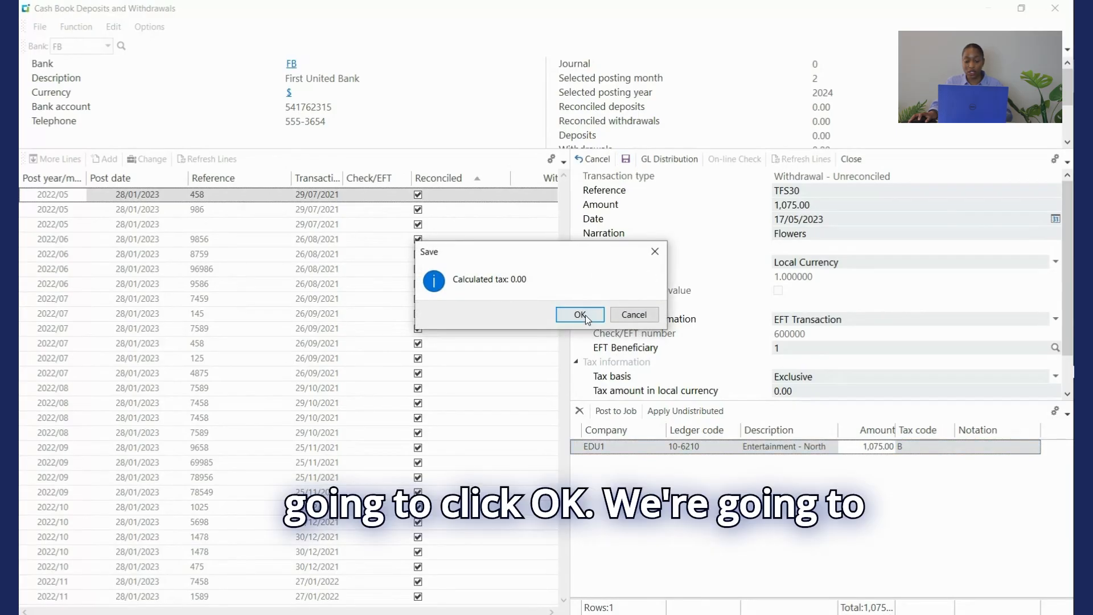
{"action": "left_click", "coordinate": [581, 315]}
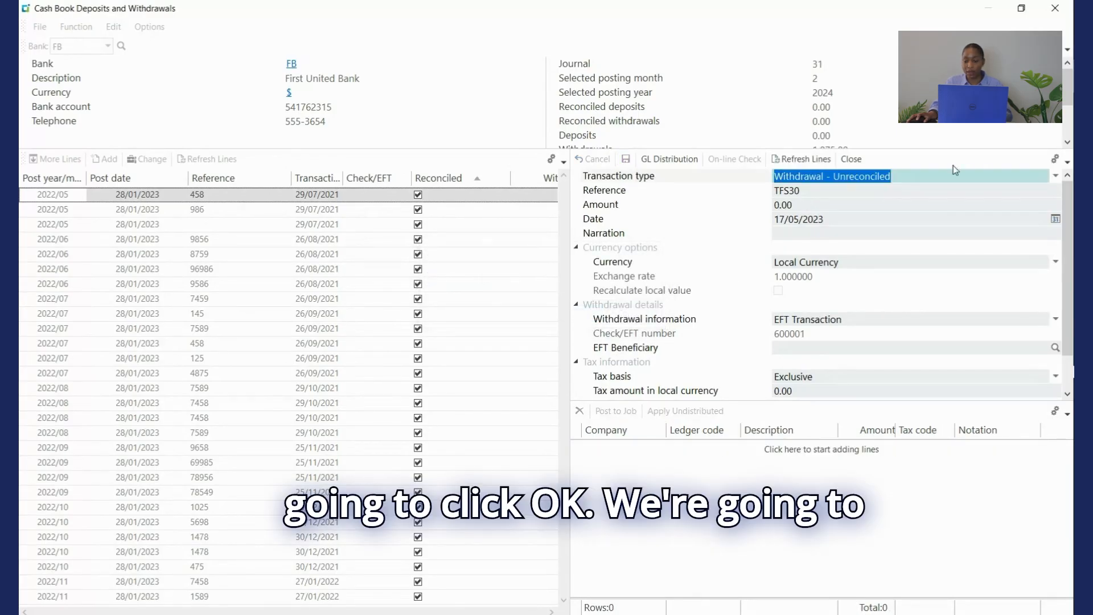
{"action": "left_click", "coordinate": [853, 162]}
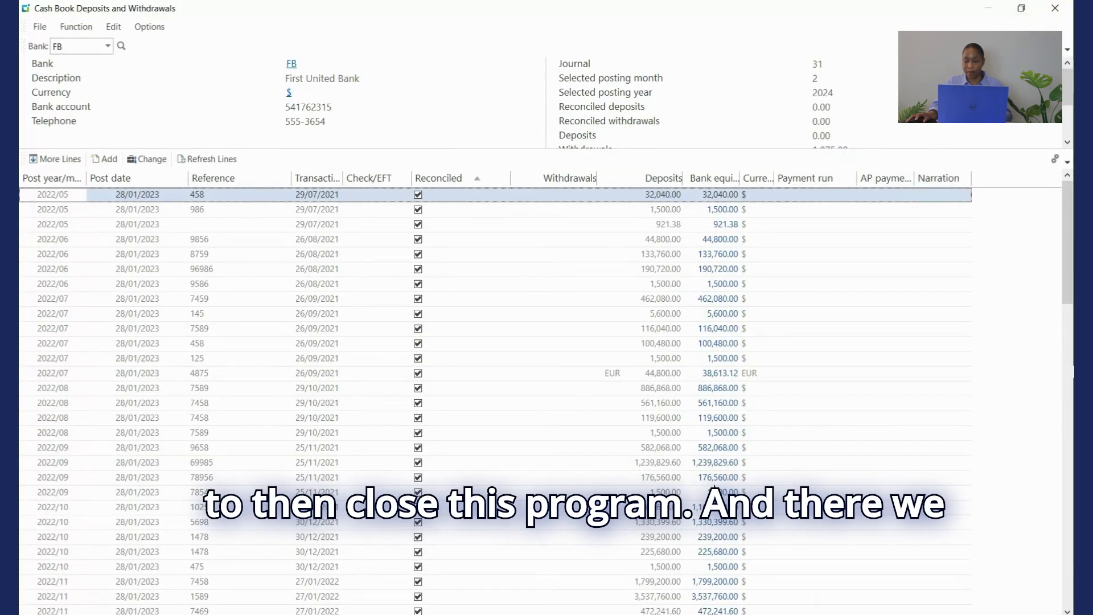
{"action": "left_click", "coordinate": [1056, 9]}
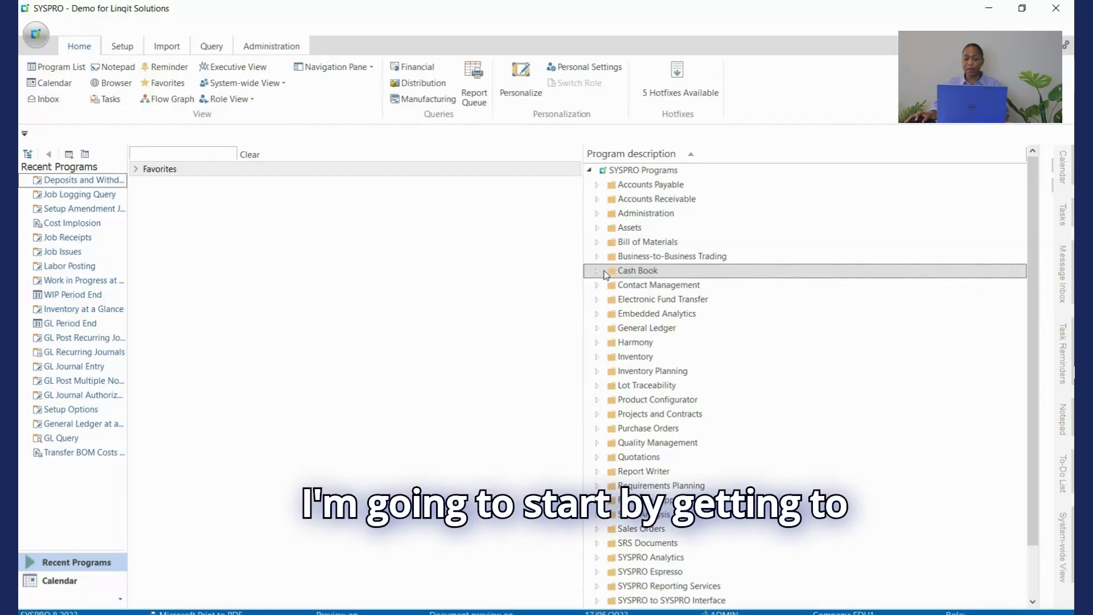
Step: Open Deposits and Withdrawals again from the Cash Book Transaction Processing programs and maximize its window
{"action": "left_click", "coordinate": [598, 271]}
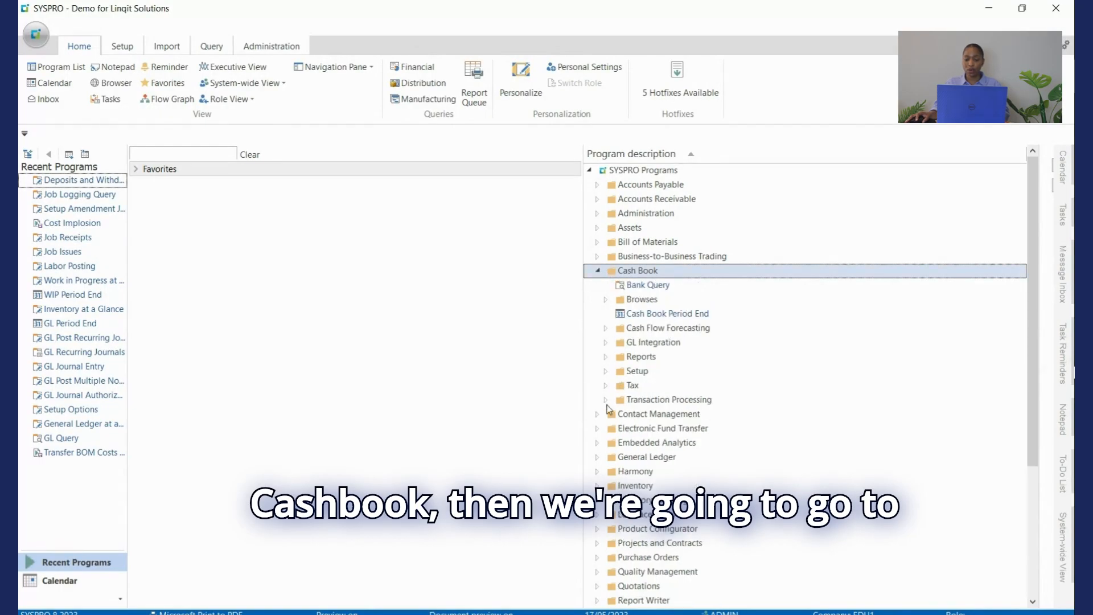
{"action": "left_click", "coordinate": [606, 401]}
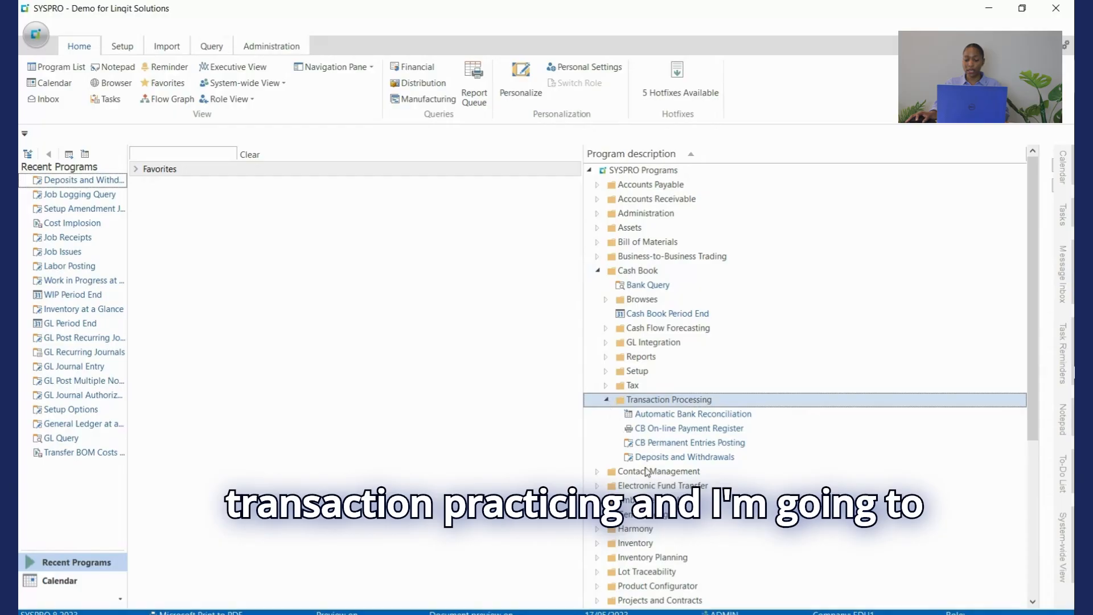
{"action": "double_click", "coordinate": [677, 458]}
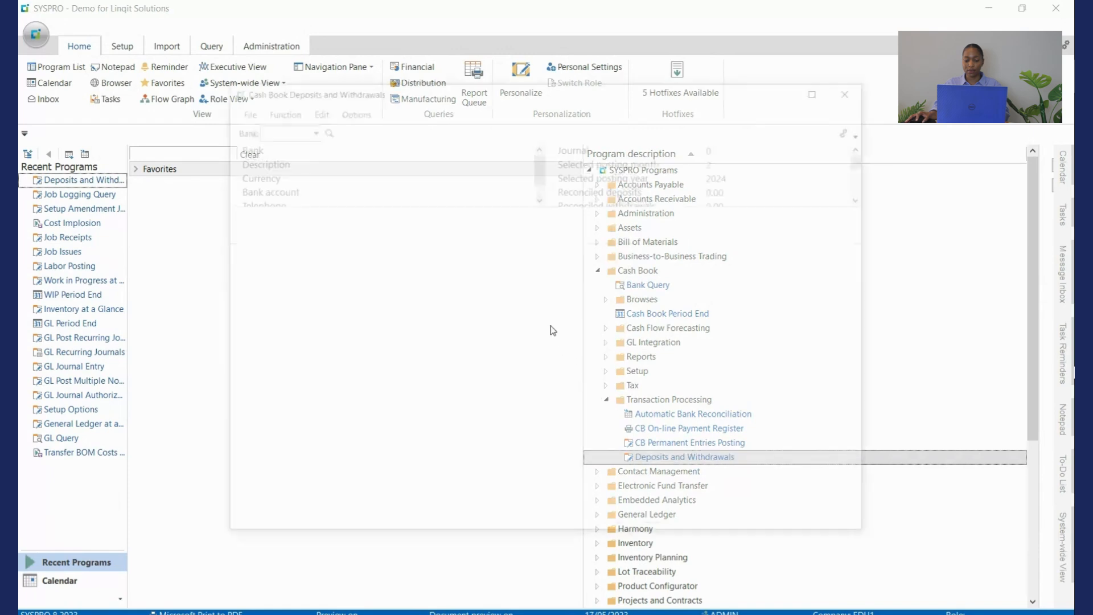
{"action": "left_click", "coordinate": [824, 96]}
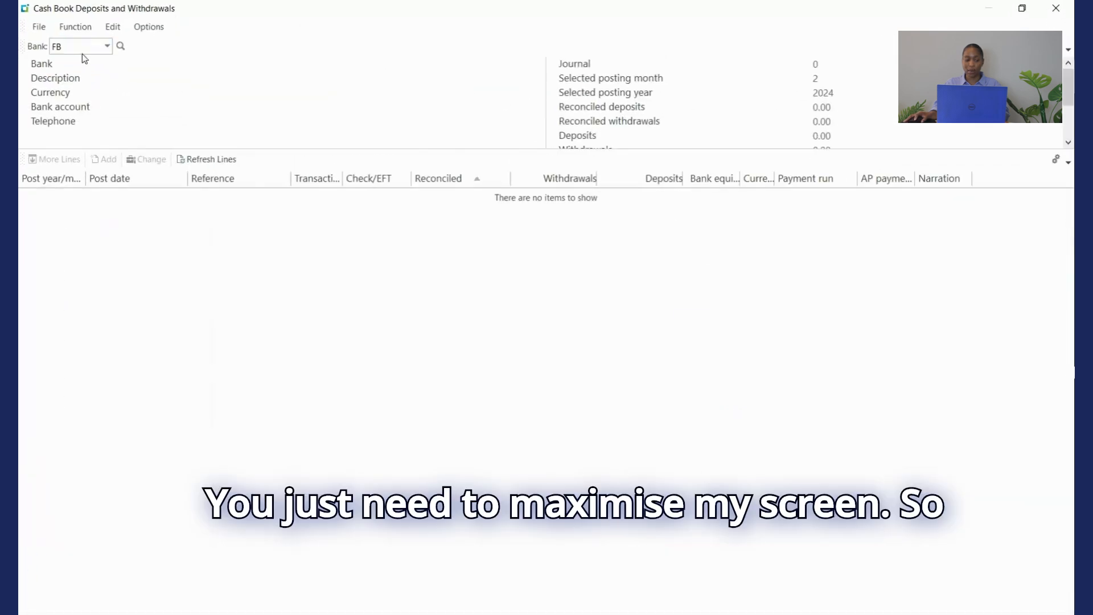
Step: Load bank FB and add another transaction with the type Withdrawal - Unreconciled
{"action": "key", "text": "Return"}
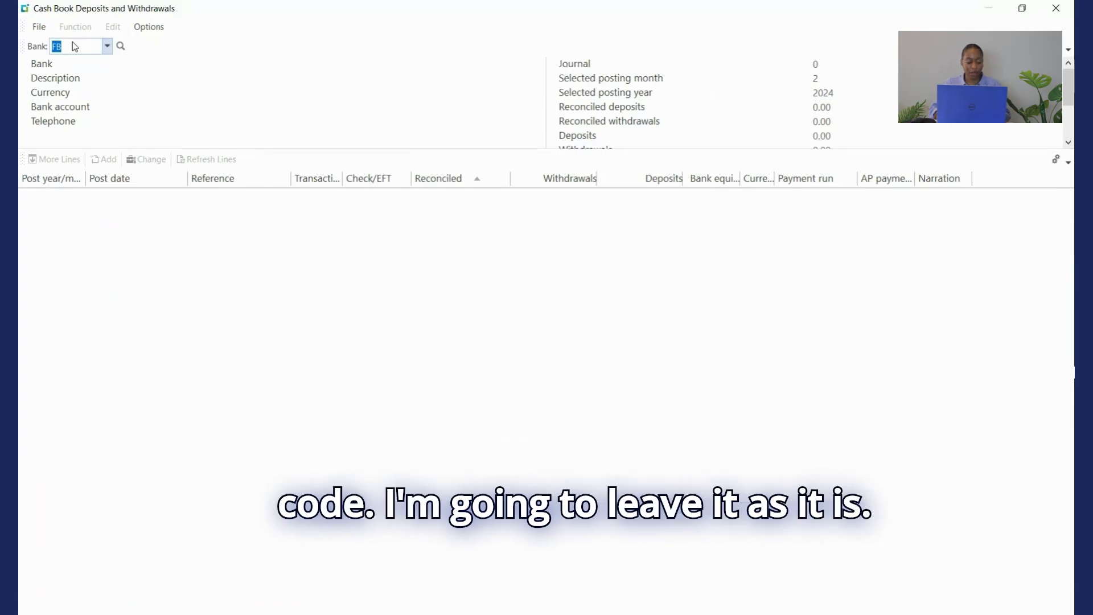
{"action": "key", "text": "Tab"}
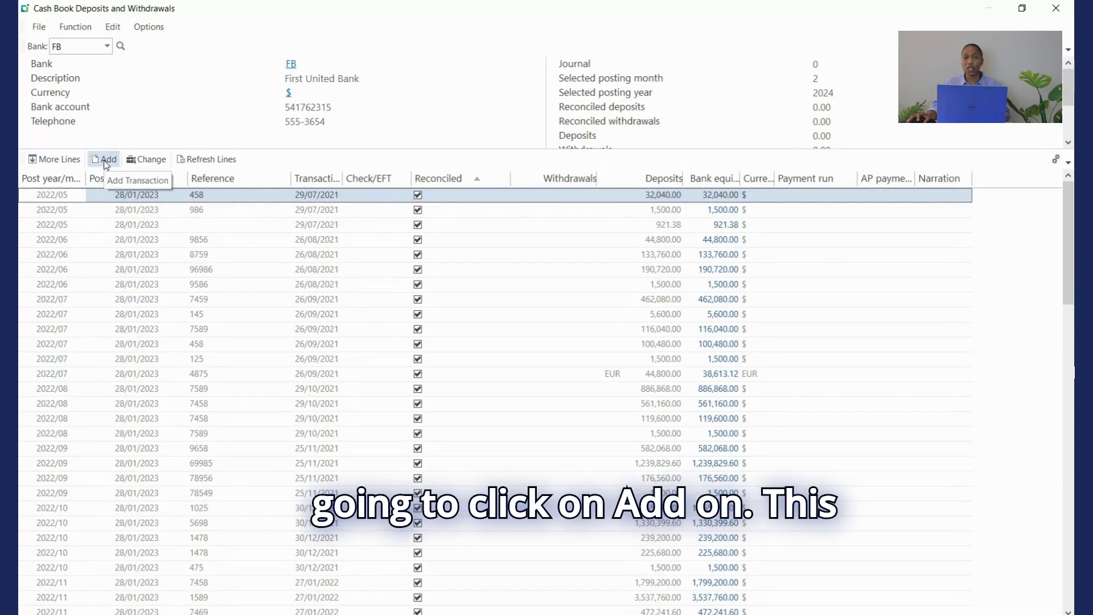
{"action": "left_click", "coordinate": [104, 159]}
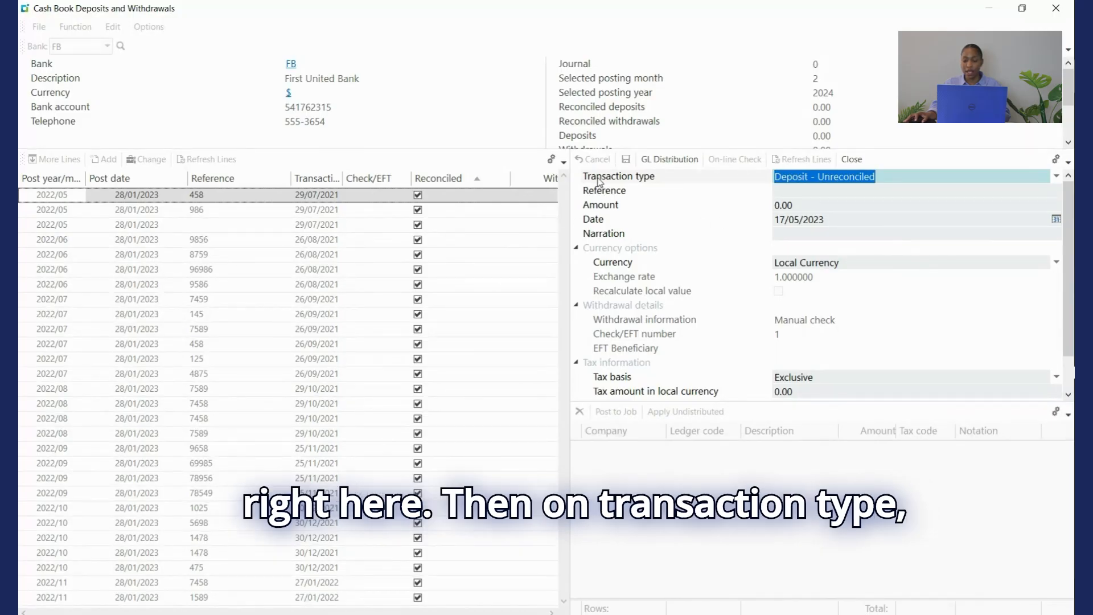
{"action": "left_click", "coordinate": [1057, 178]}
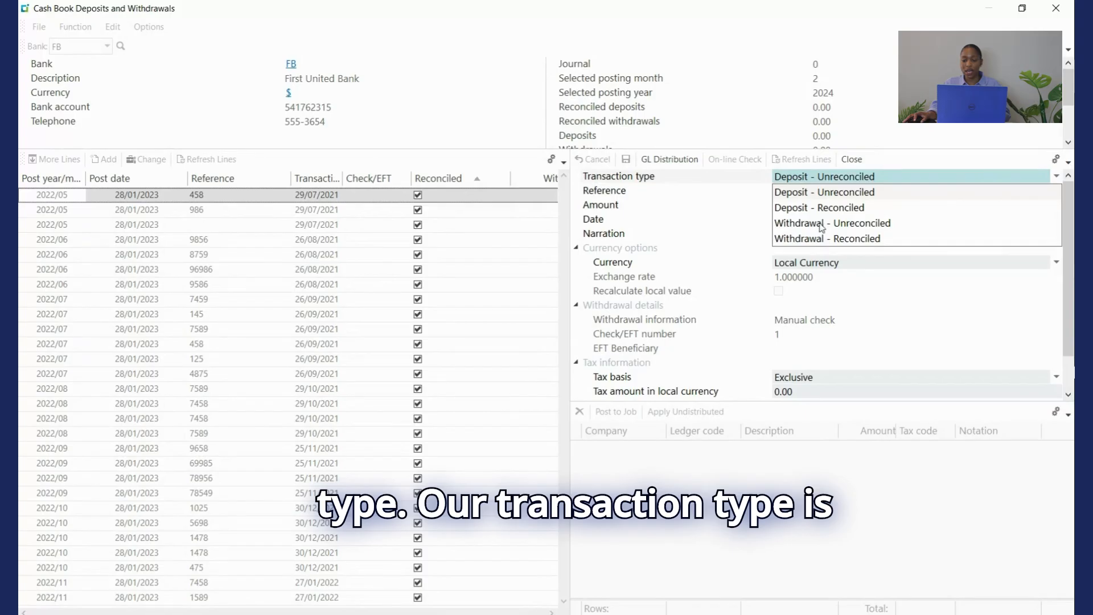
{"action": "left_click", "coordinate": [879, 226]}
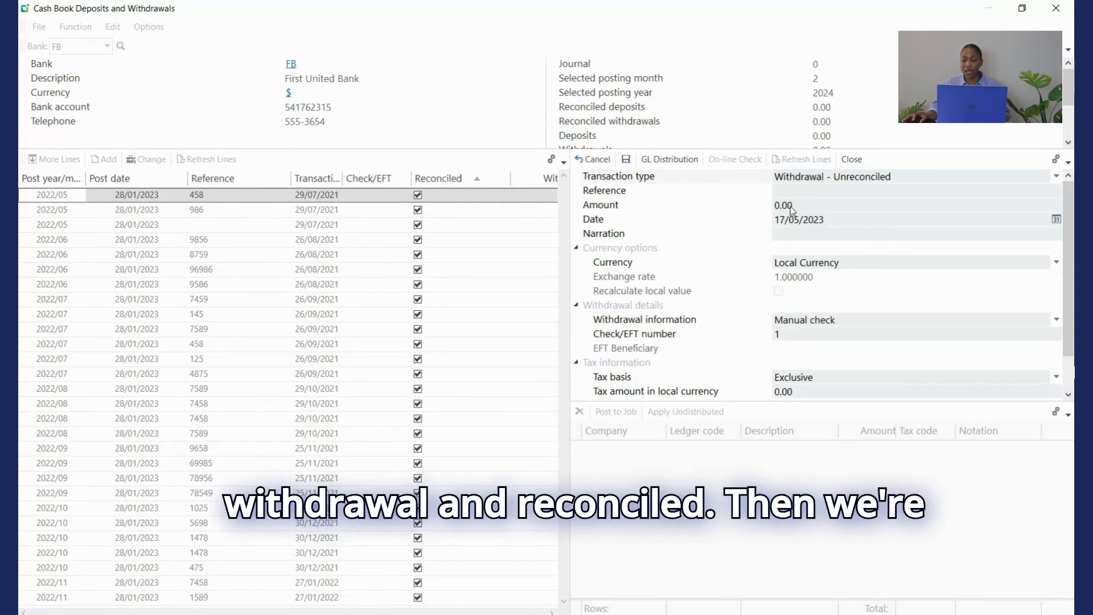
Step: Enter FE137 as the new withdrawal's reference and 275.00 as its amount
{"action": "left_click", "coordinate": [791, 192]}
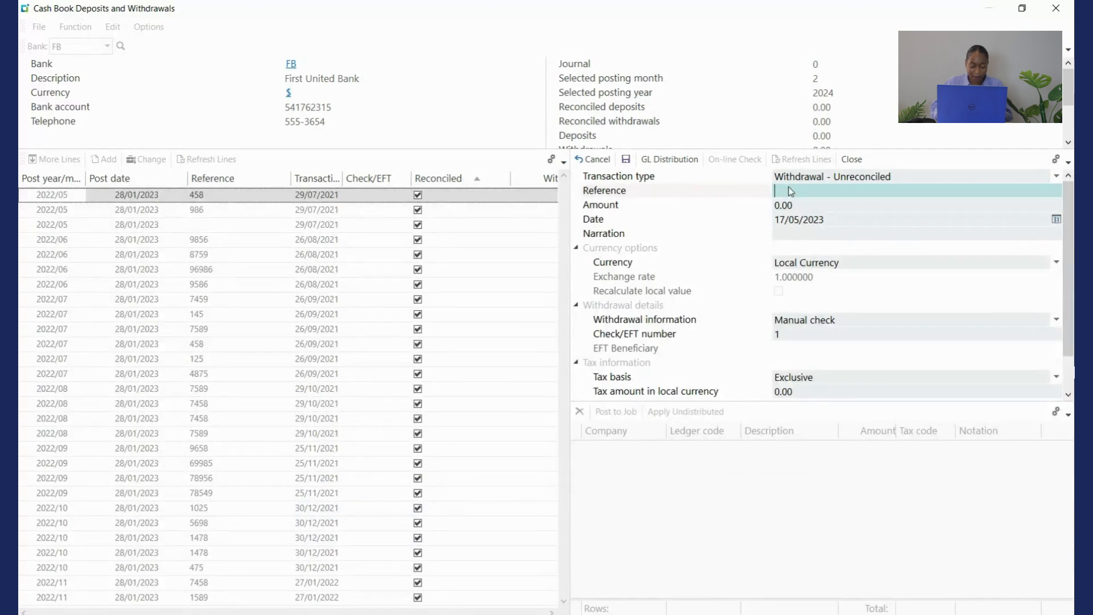
{"action": "type", "text": "FE12"}
{"action": "key", "text": "Tab"}
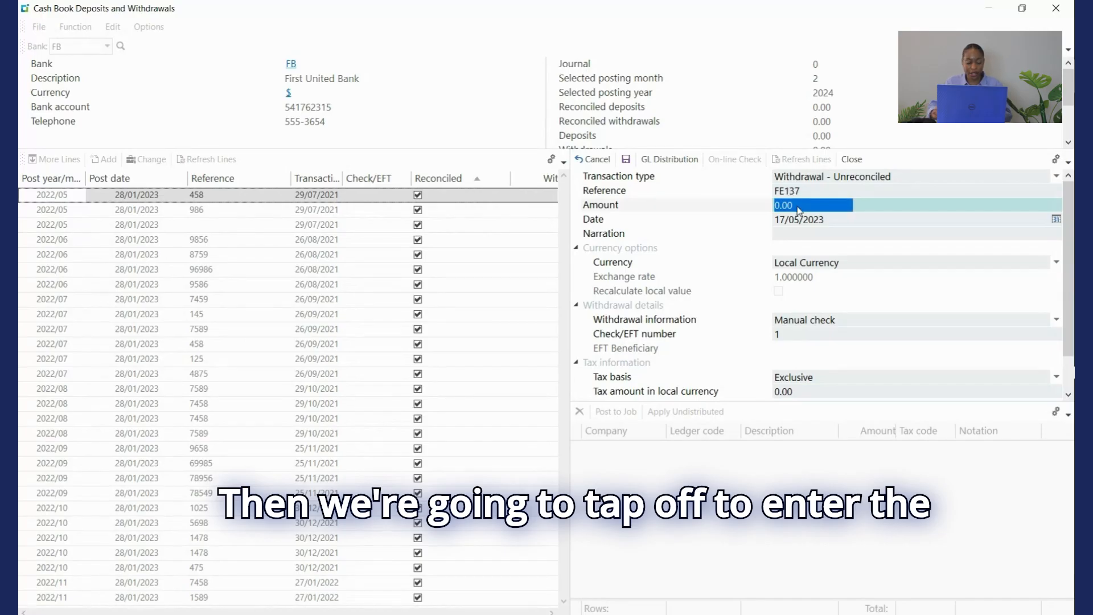
{"action": "type", "text": "272"}
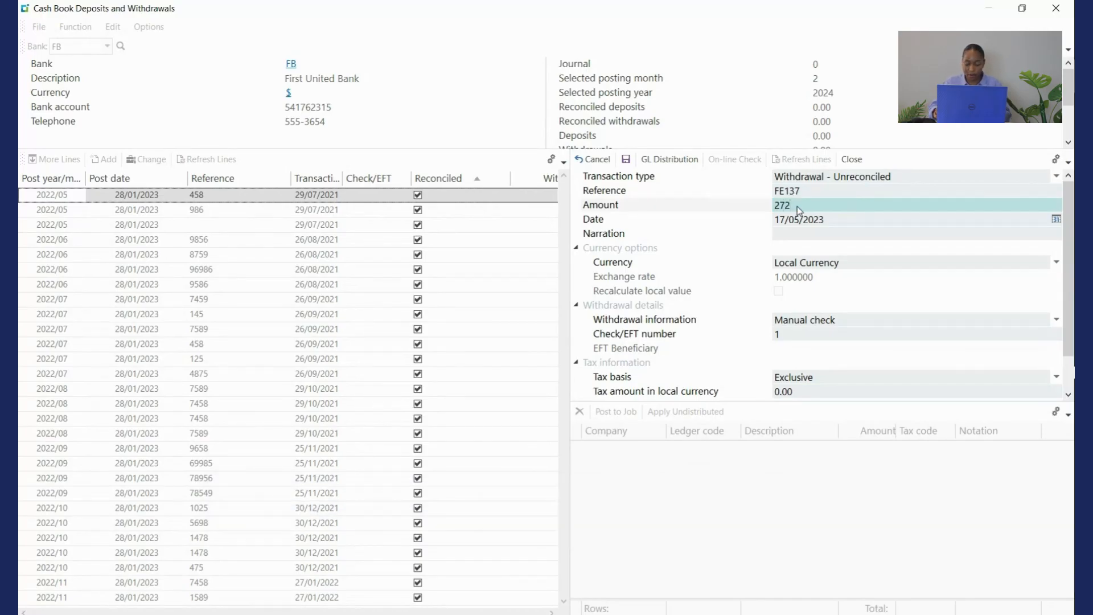
{"action": "key", "text": "Tab"}
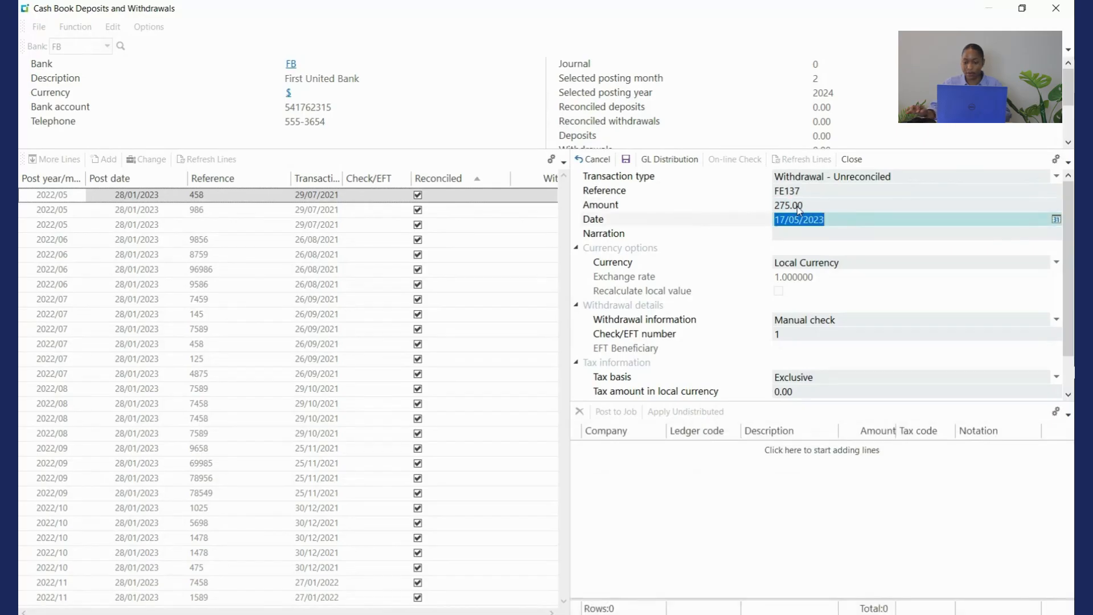
Step: Set the withdrawal's narration to "Freight West" and its withdrawal information to EFT Transaction
{"action": "left_click", "coordinate": [789, 237]}
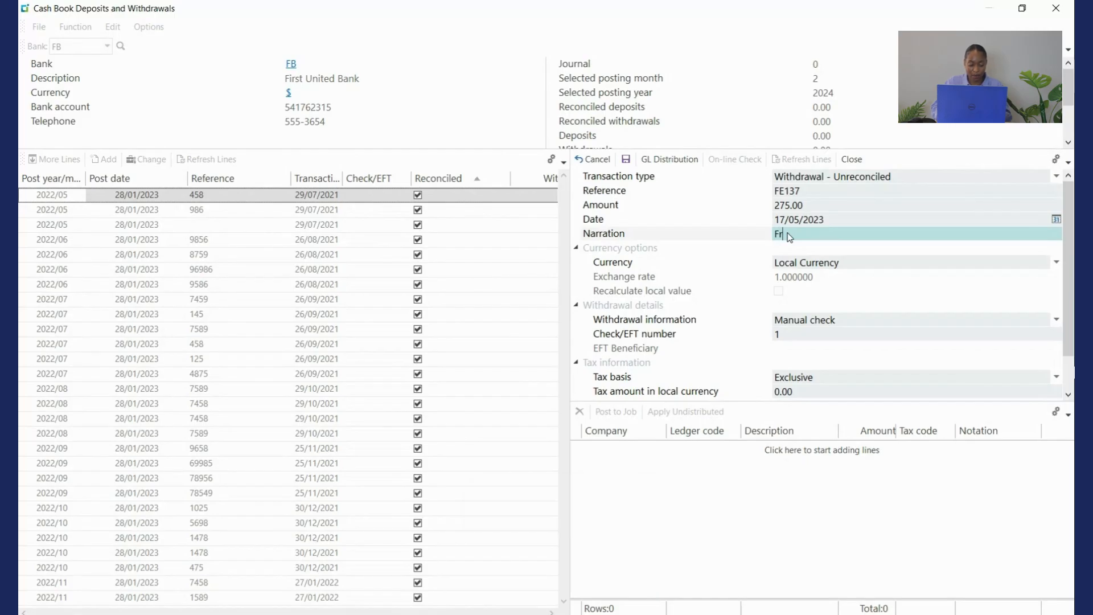
{"action": "type", "text": "Freight West"}
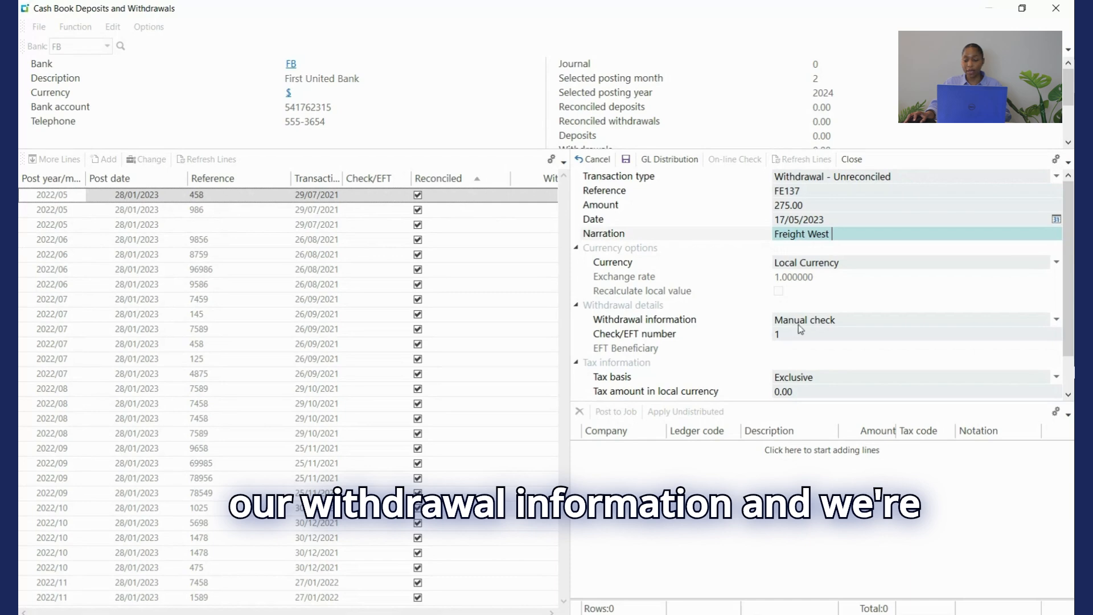
{"action": "left_click", "coordinate": [1057, 320]}
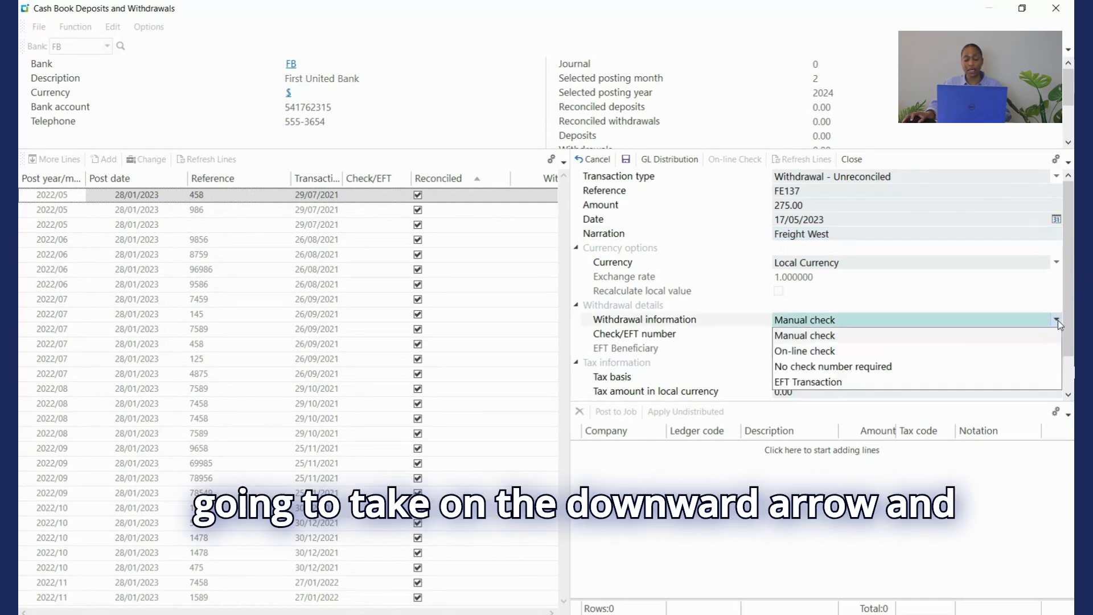
{"action": "left_click", "coordinate": [813, 383]}
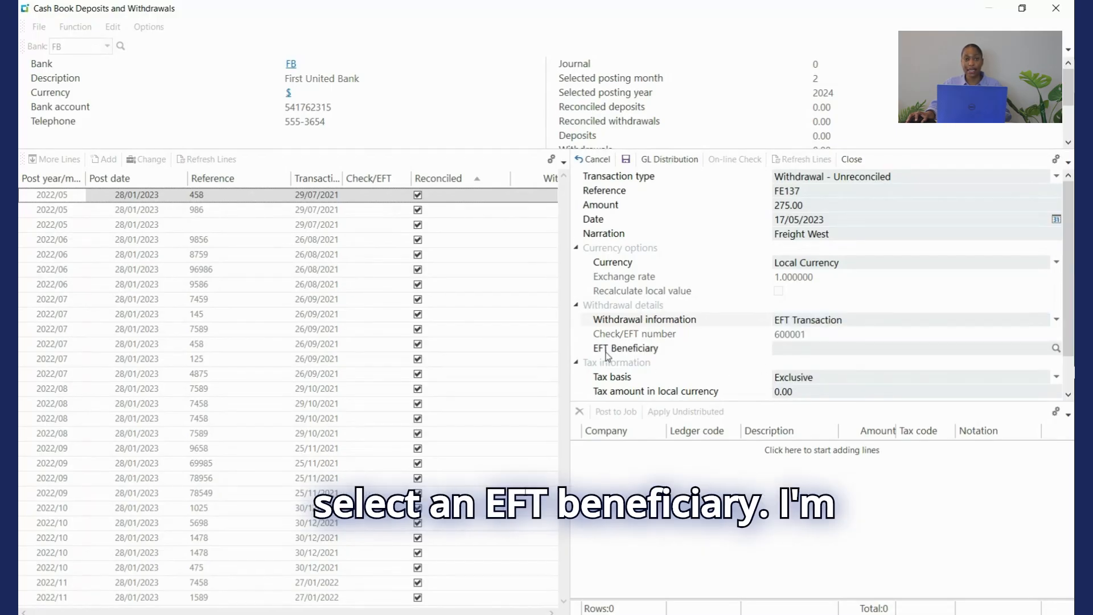
Step: Choose Freight Express as the EFT beneficiary of the freight withdrawal
{"action": "left_click", "coordinate": [1058, 349]}
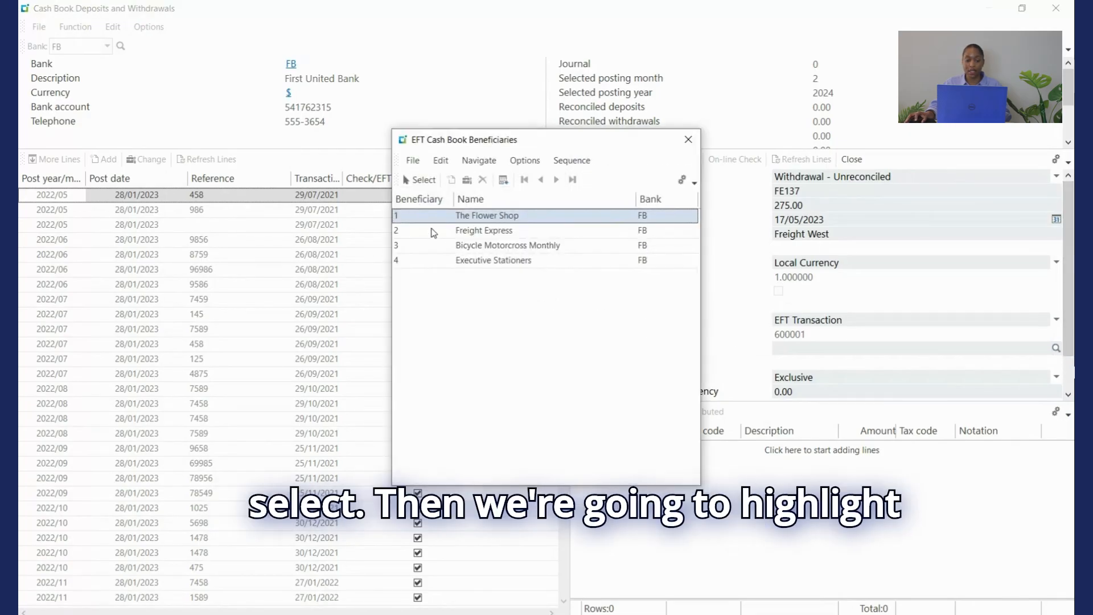
{"action": "left_click", "coordinate": [442, 234]}
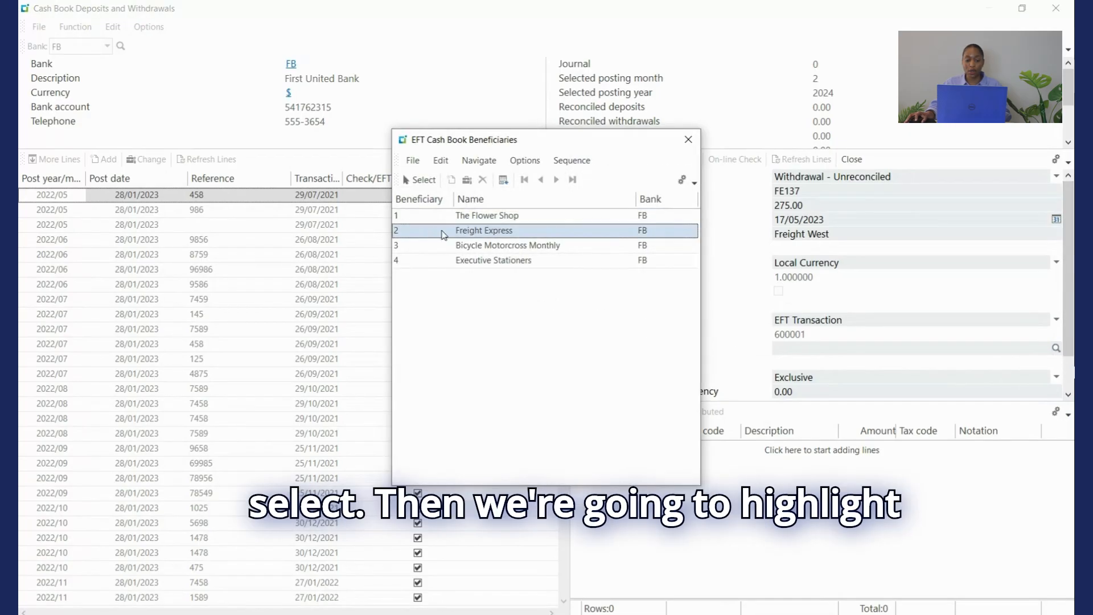
{"action": "left_click", "coordinate": [419, 181]}
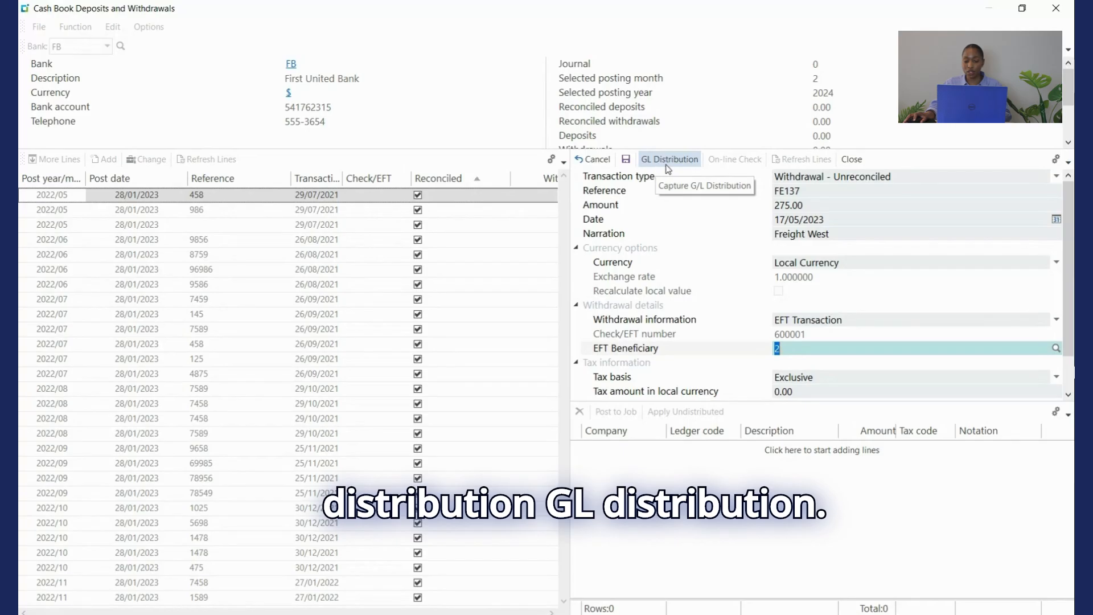
Step: Start the GL distribution of the freight withdrawal and allocate it to ledger code 40-5500
{"action": "left_click", "coordinate": [663, 166]}
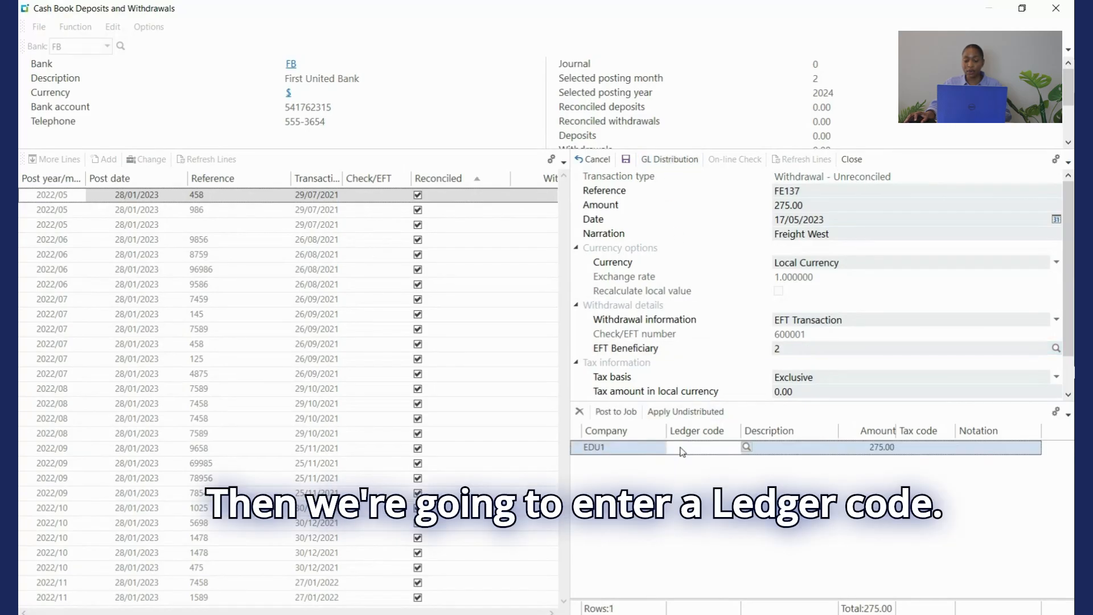
{"action": "type", "text": "40-"}
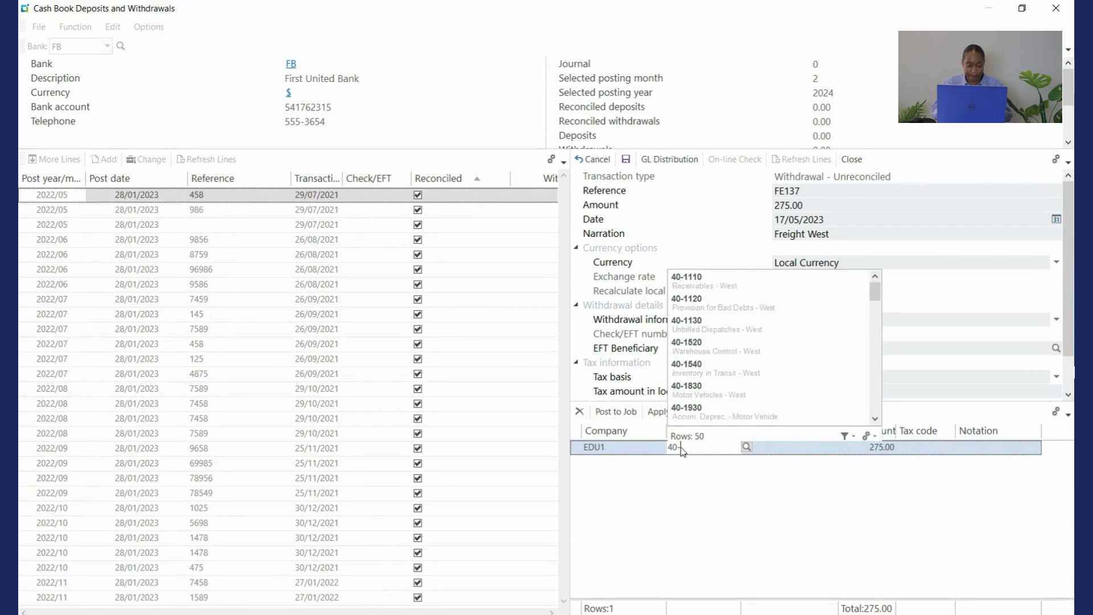
{"action": "type", "text": "550"}
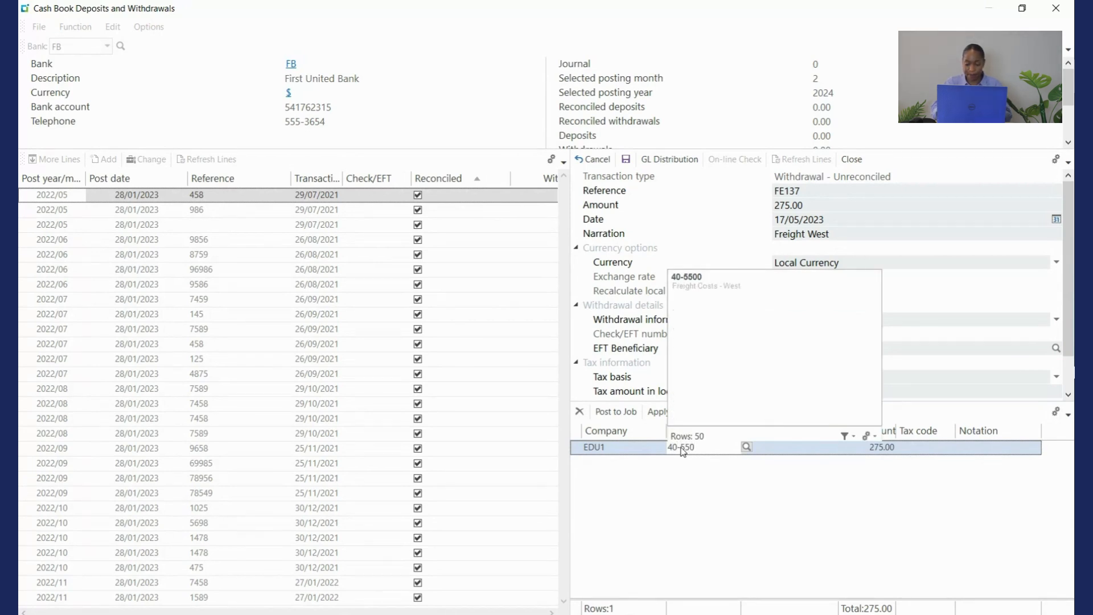
{"action": "type", "text": "0"}
{"action": "key", "text": "Tab"}
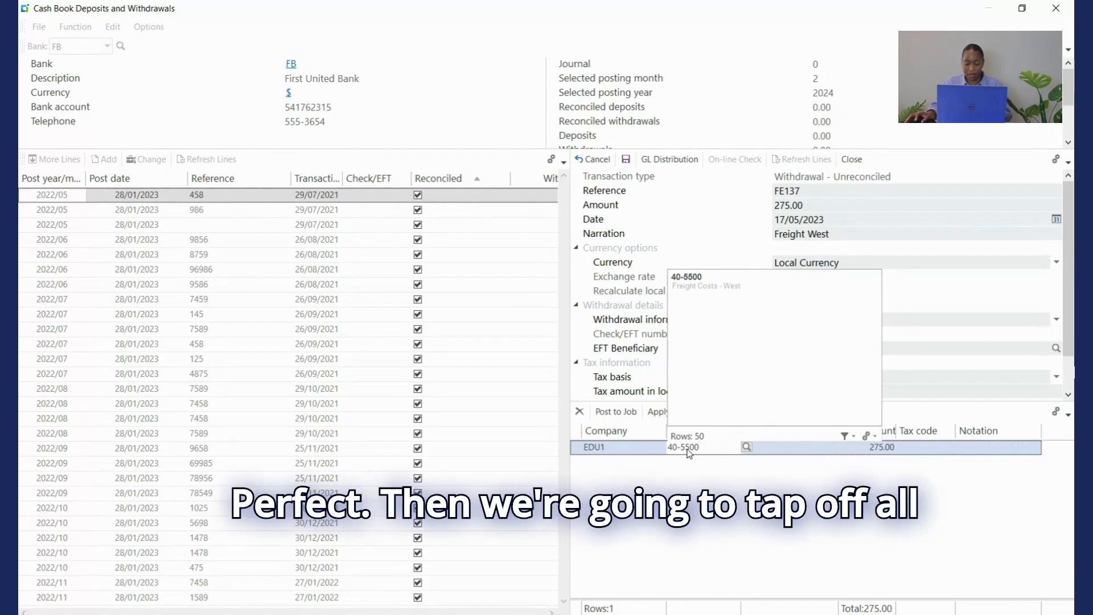
Step: Enter "Freight West" as the notation on the freight withdrawal's distribution line
{"action": "key", "text": "Tab"}
{"action": "key", "text": "Tab"}
{"action": "key", "text": "Tab"}
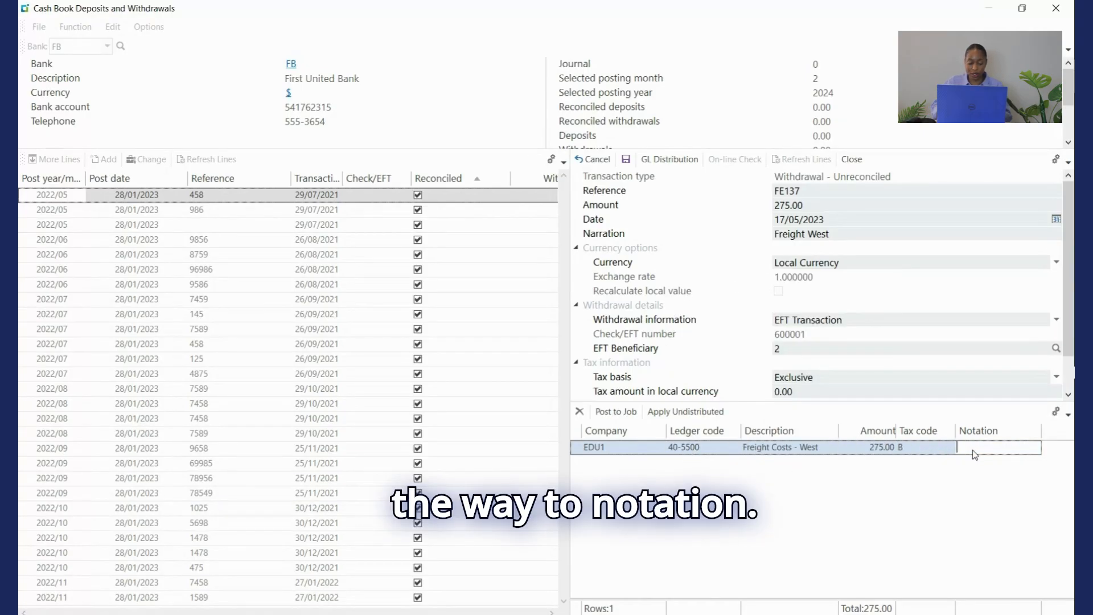
{"action": "type", "text": "Fre"}
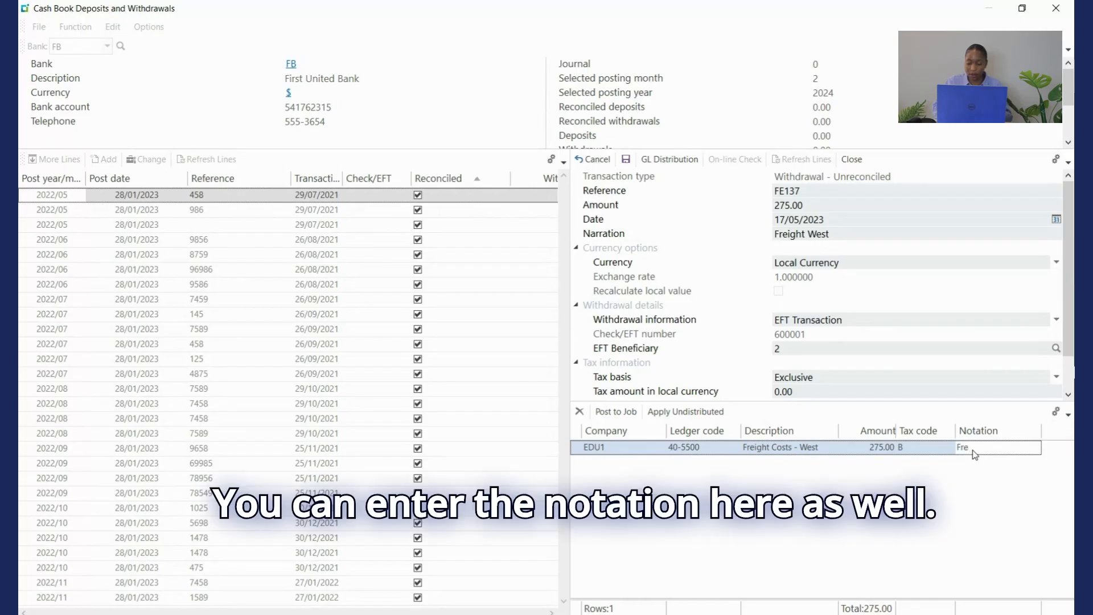
{"action": "type", "text": "ight West"}
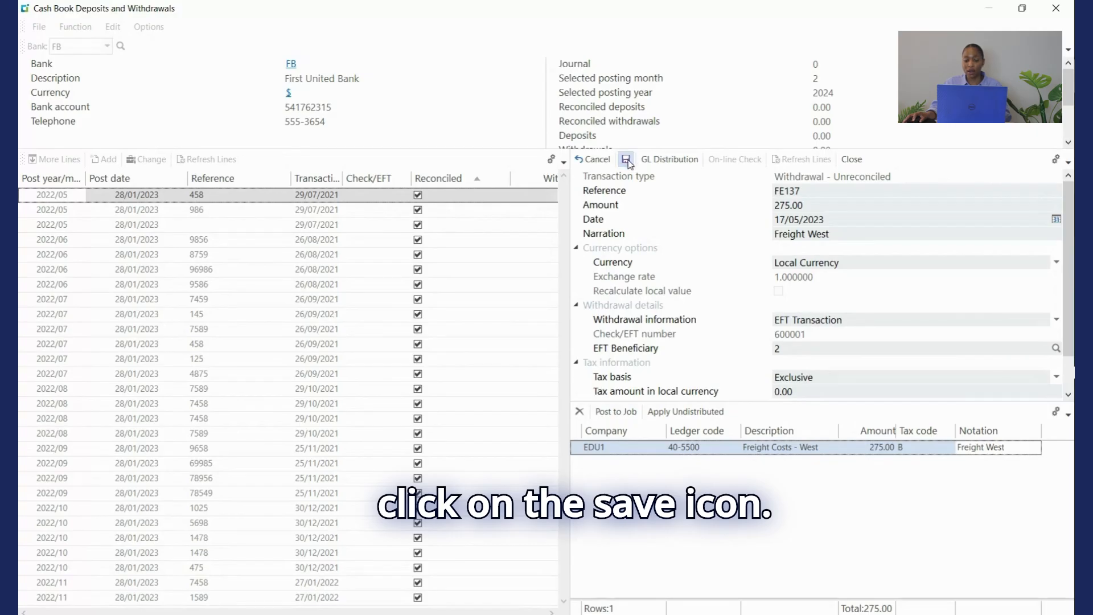
Step: Save and post the freight withdrawal, and close the transaction entry pane
{"action": "left_click", "coordinate": [626, 160]}
{"action": "left_click", "coordinate": [579, 315]}
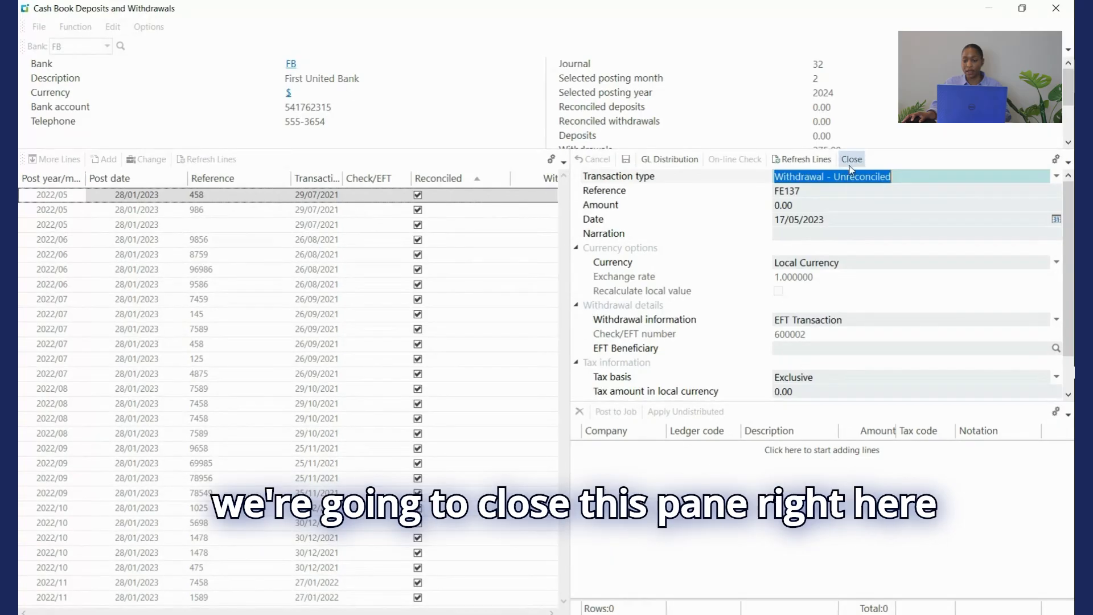
{"action": "left_click", "coordinate": [853, 160]}
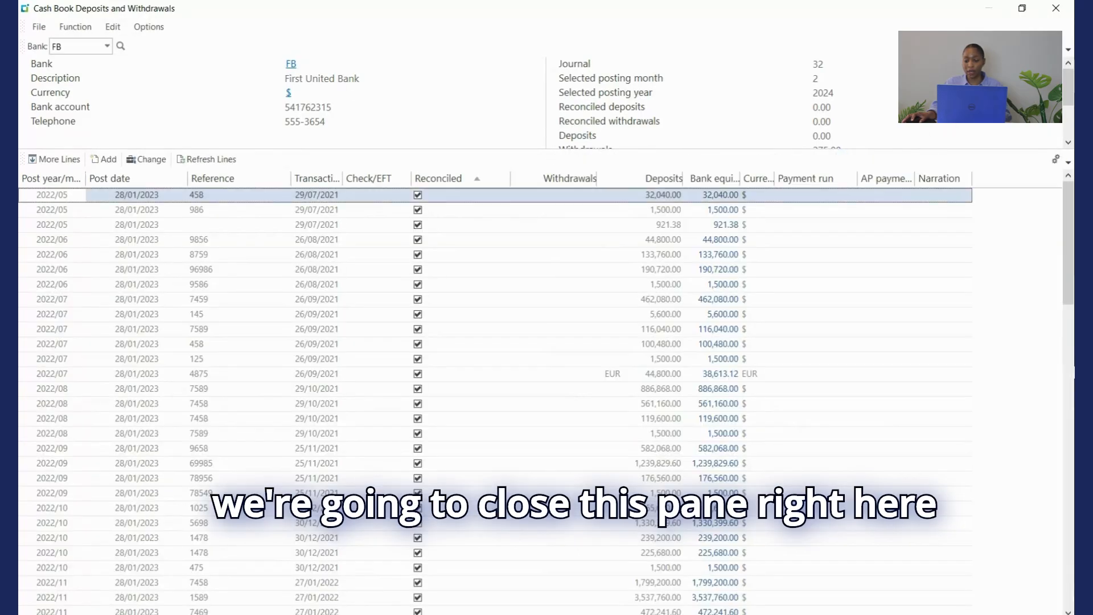